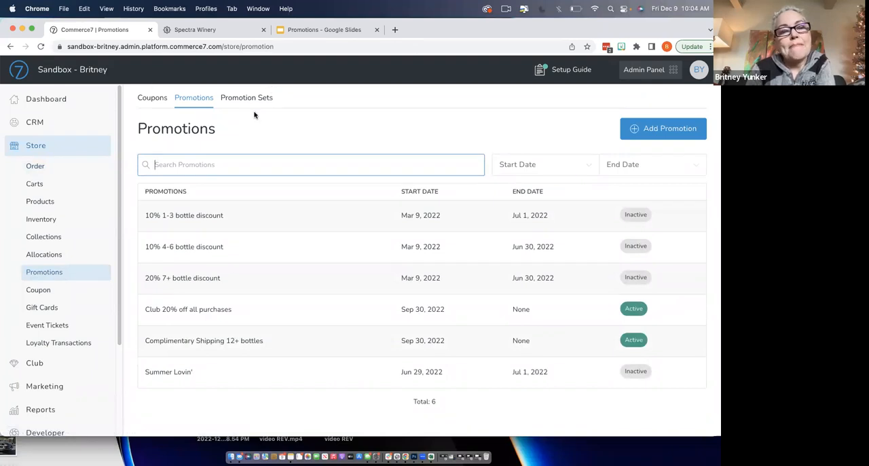
- Look through the store's coupon, promotion and promotion set lists, ending on the promotions list
click(155, 99)
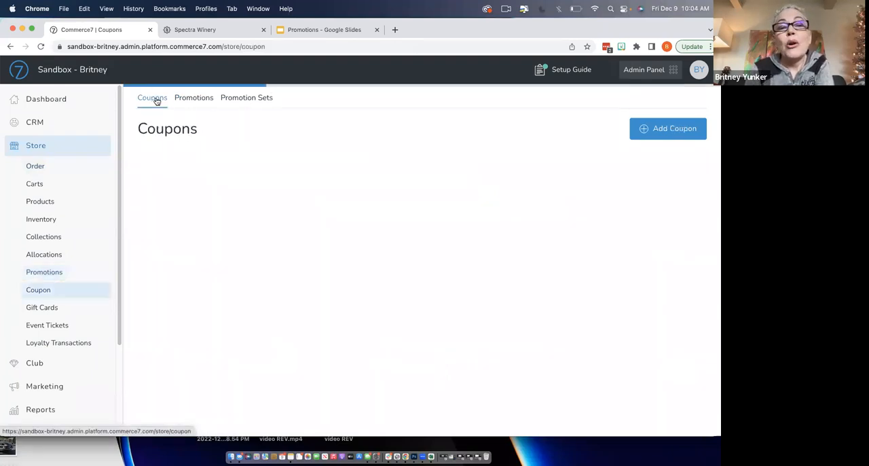
click(200, 100)
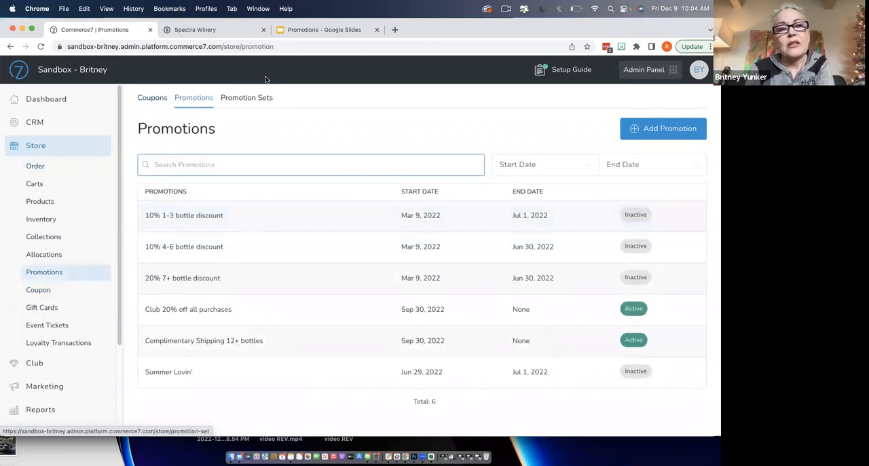
click(254, 100)
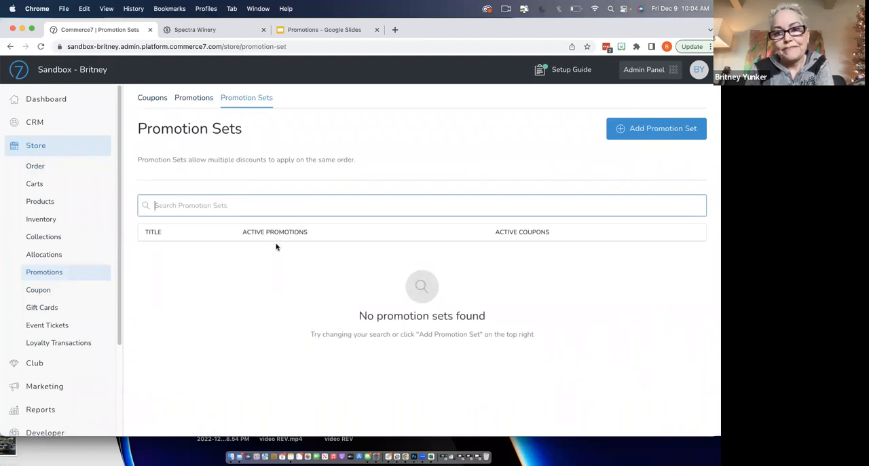
click(201, 101)
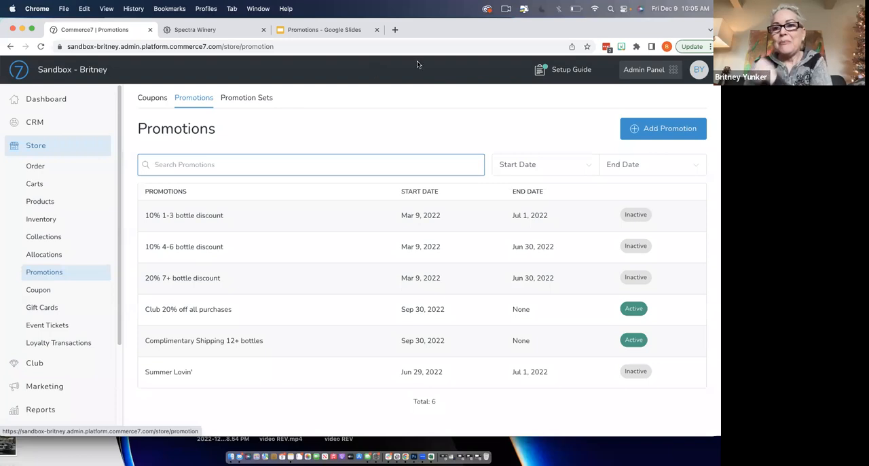
- Start a new promotion and title it "Complimentary Holiday Expedited Shipping"
click(703, 131)
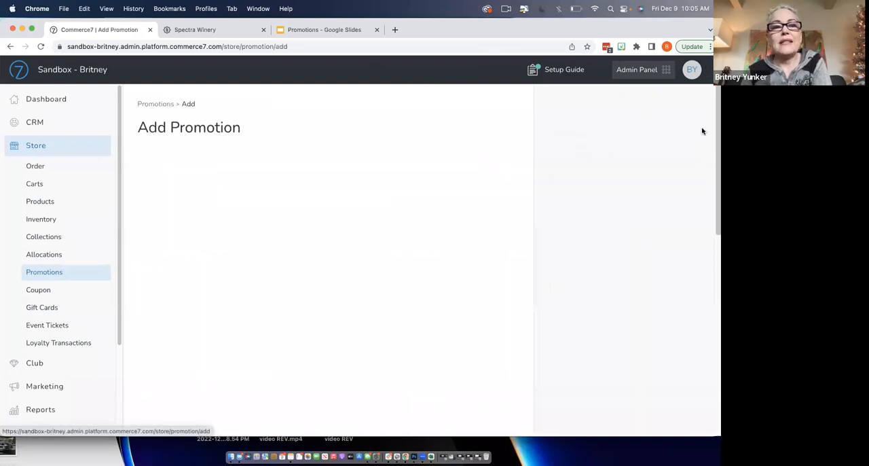
click(292, 175)
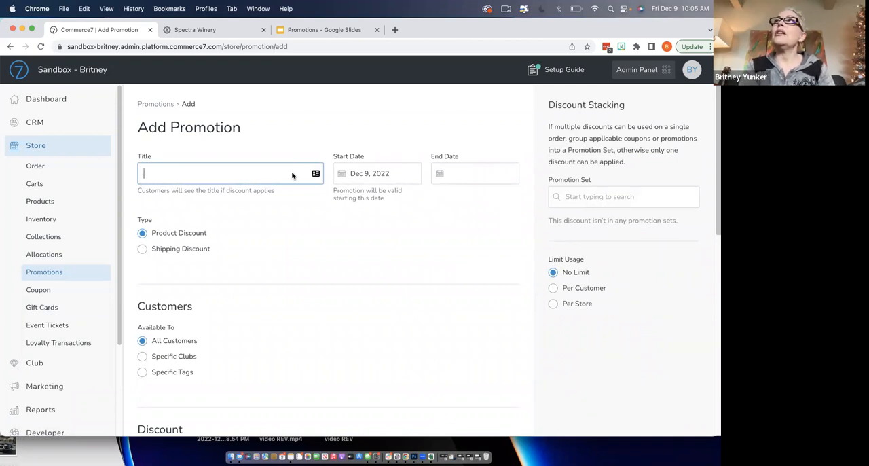
text(Holi)
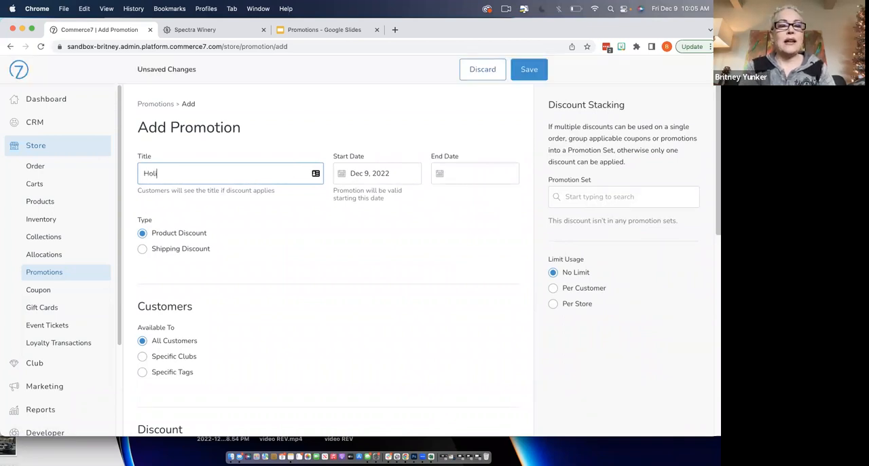
text(day Exp)
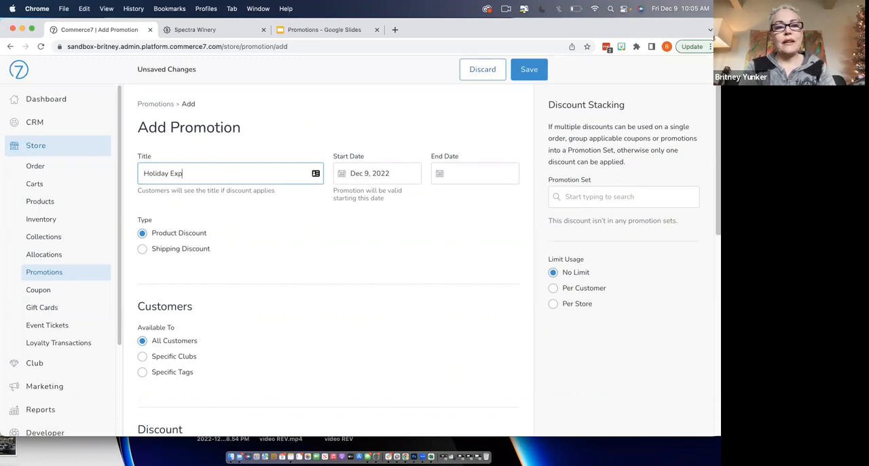
text(edited )
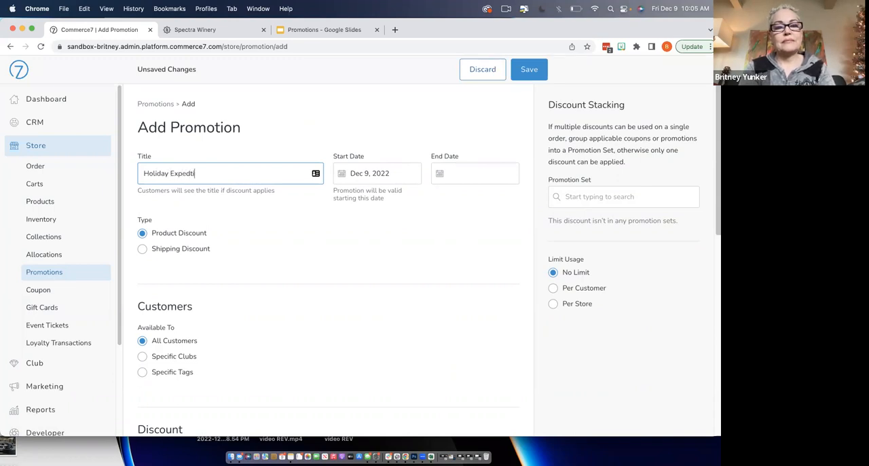
text(Shipping)
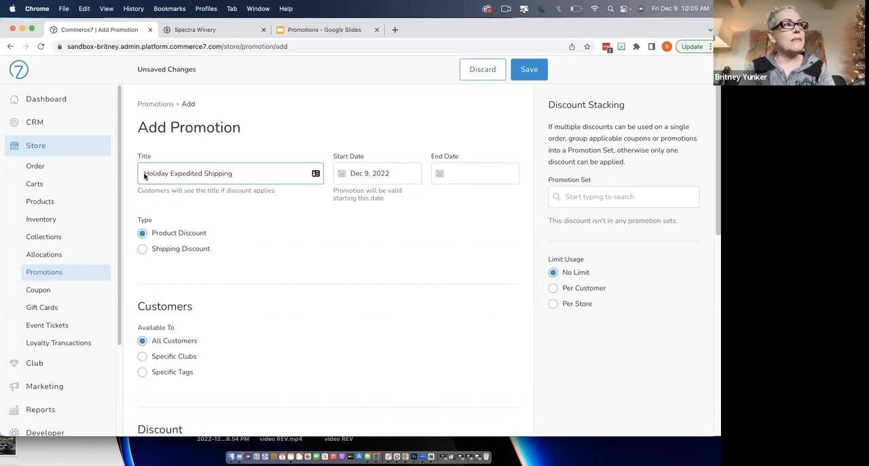
click(144, 174)
text(Compl)
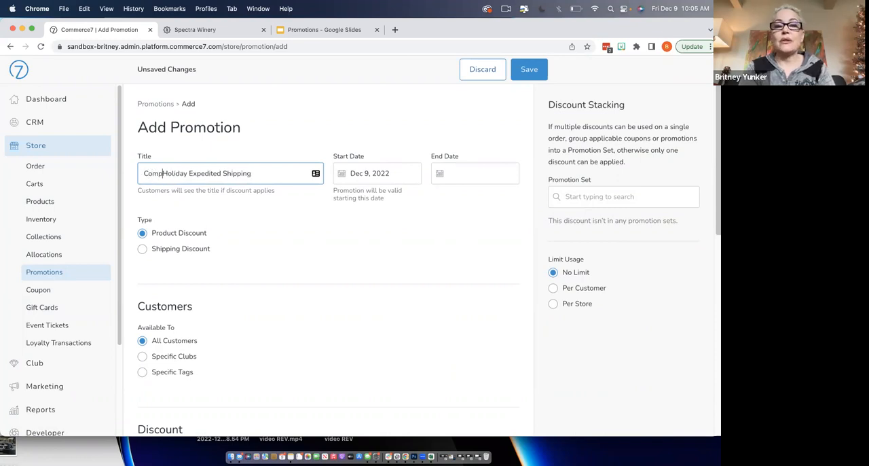
text(imentar)
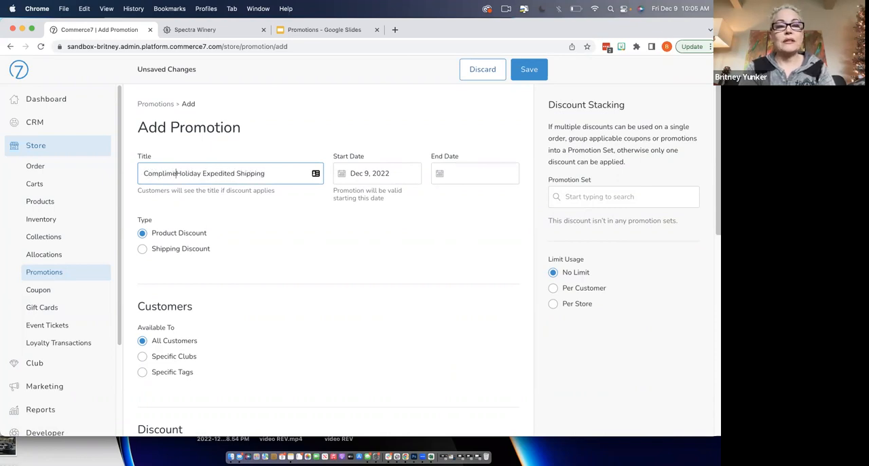
text(y)
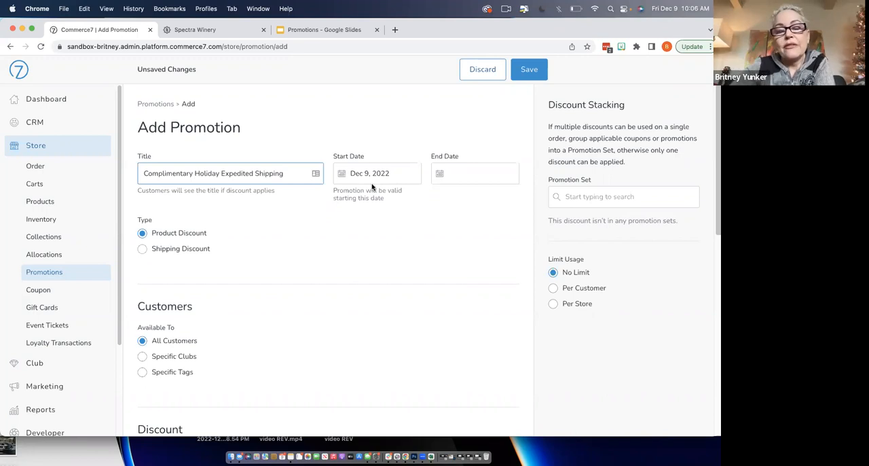
- Set the promotion's end date to Dec 21, 2022 and its type to Shipping Discount
click(452, 174)
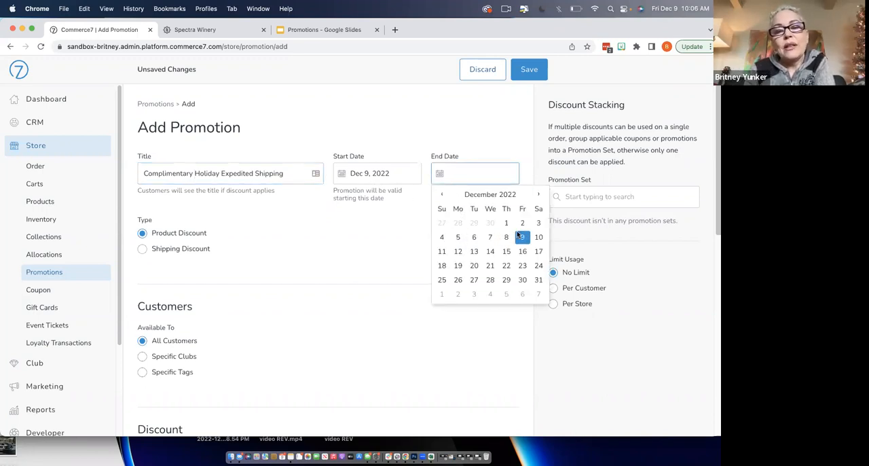
click(488, 265)
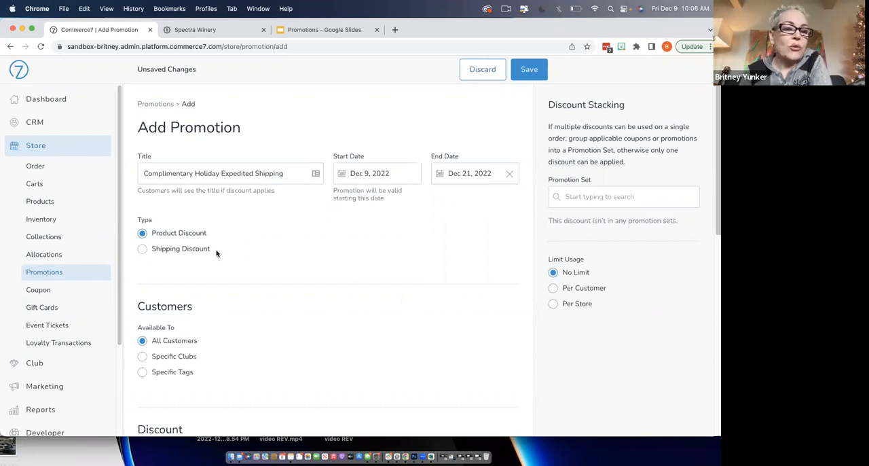
click(163, 248)
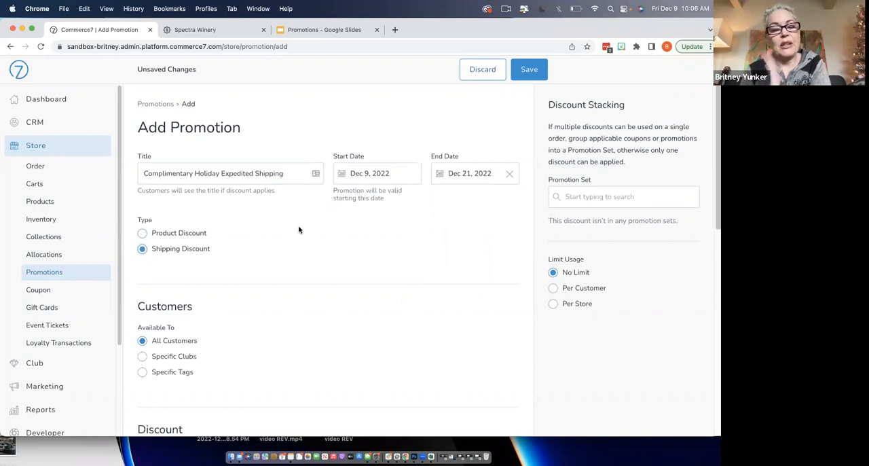
- Explore the Specific Clubs and Specific Tags options for customer availability, and set it back to All Customers
scroll(299, 229, down, 4)
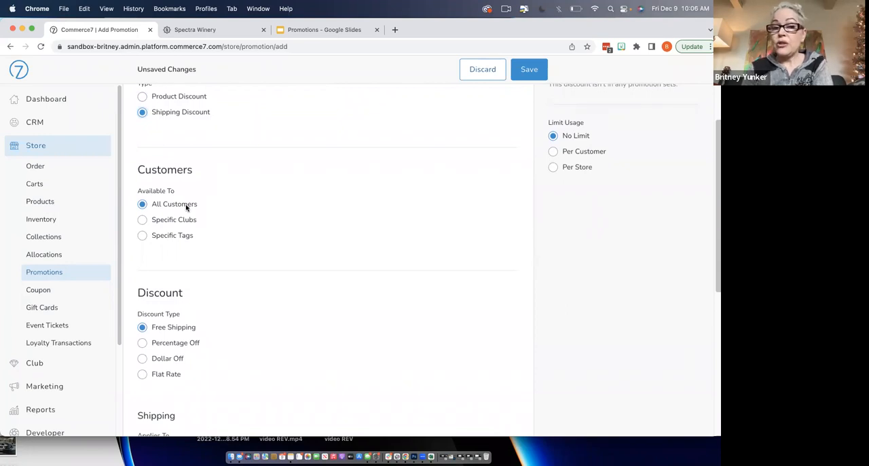
click(142, 220)
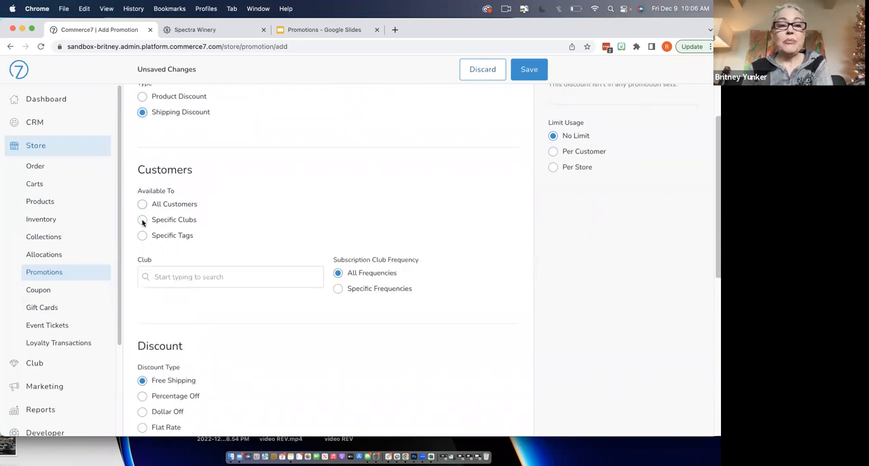
click(180, 278)
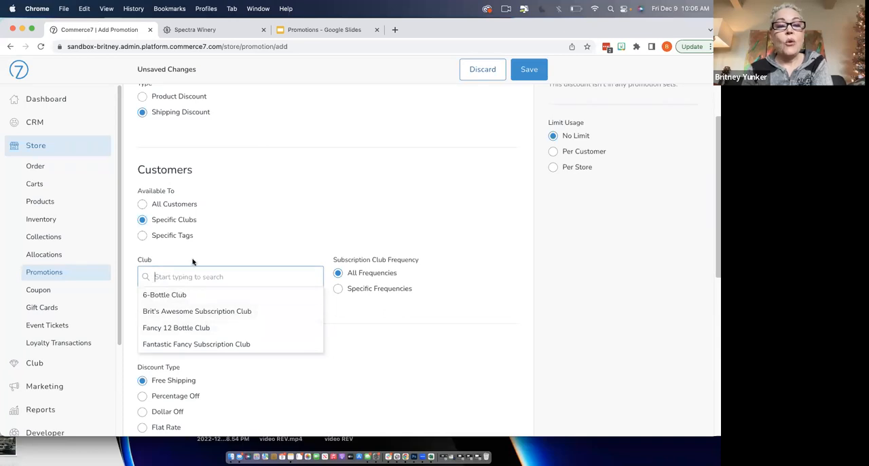
click(143, 236)
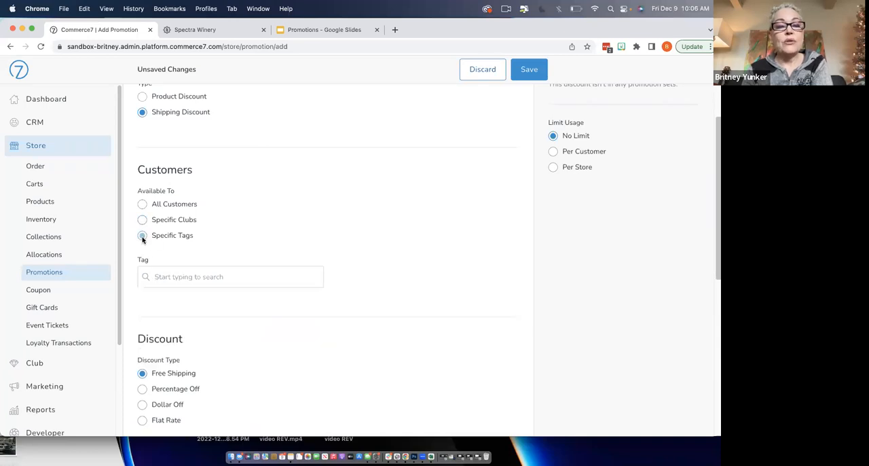
click(169, 277)
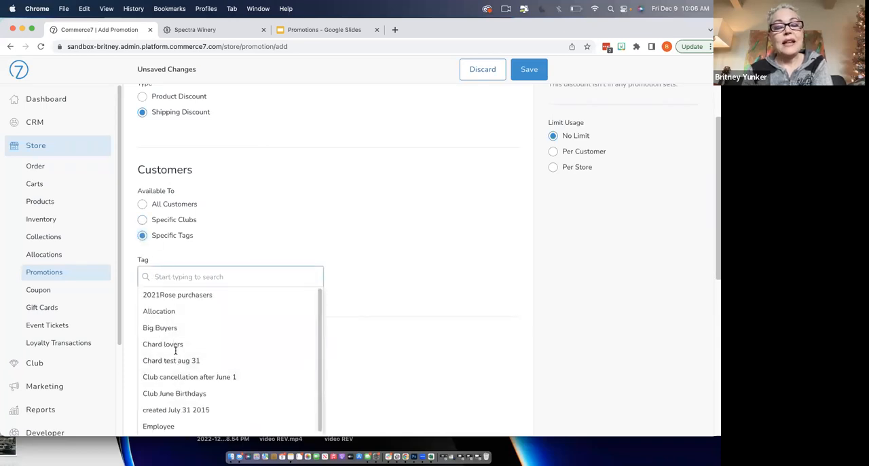
click(143, 204)
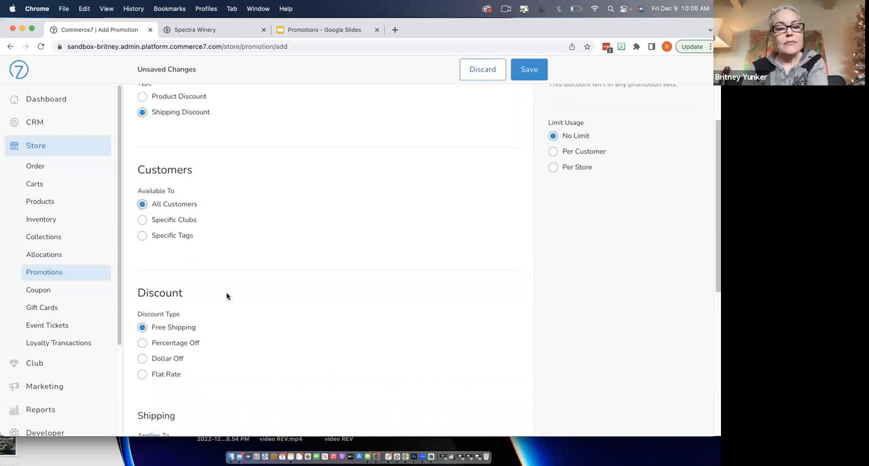
- Explore the Percentage Off, Dollar Off and Flat Rate discount types, and set the discount type back to Free Shipping
scroll(254, 302, down, 1)
scroll(255, 302, down, 2)
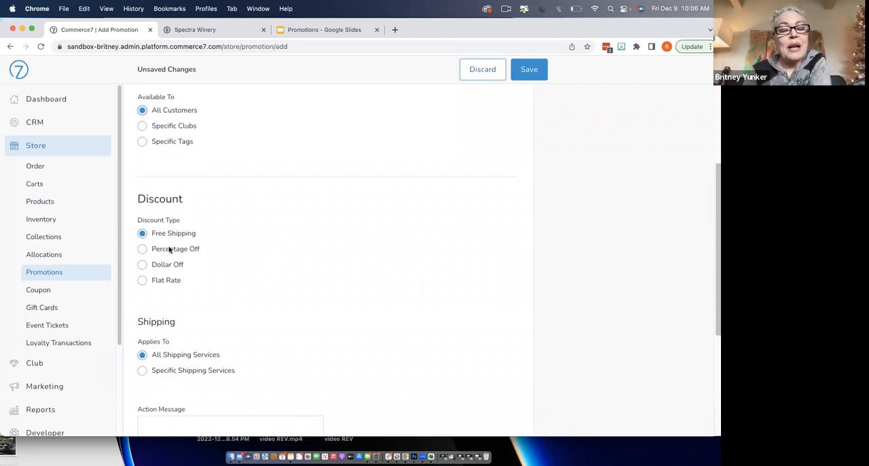
click(141, 250)
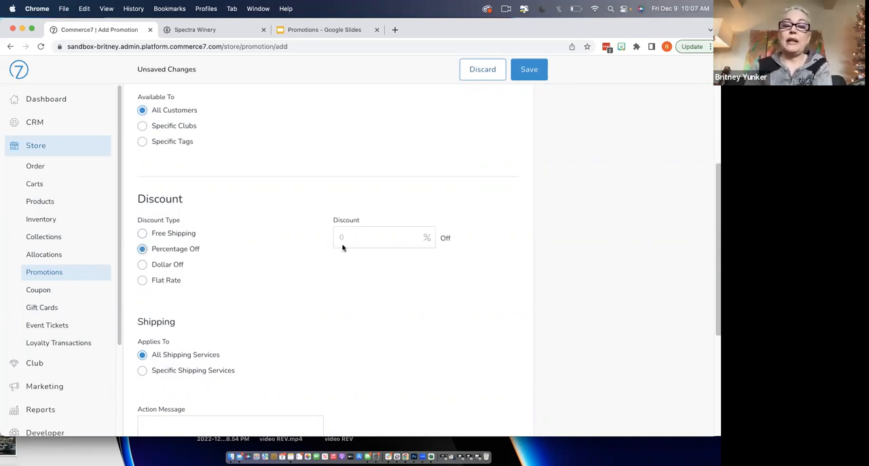
click(142, 265)
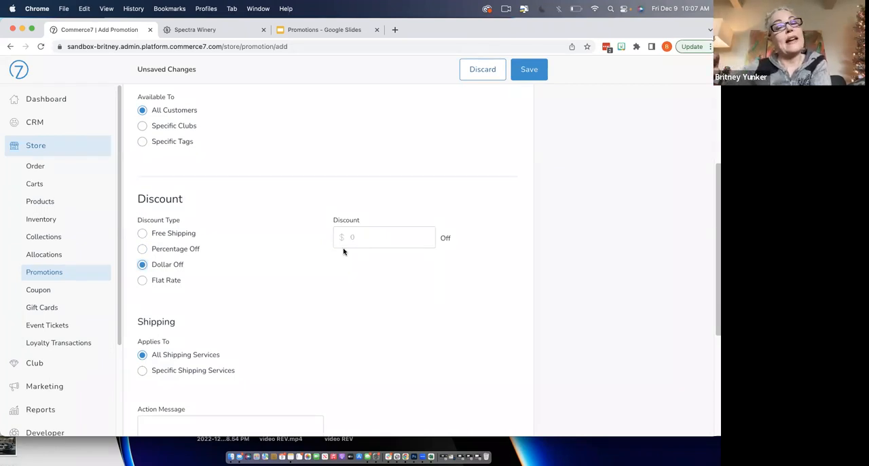
click(142, 281)
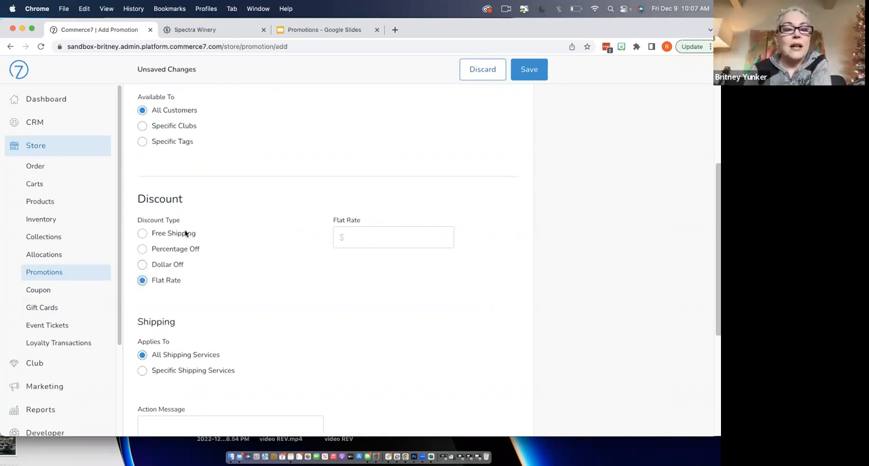
click(143, 233)
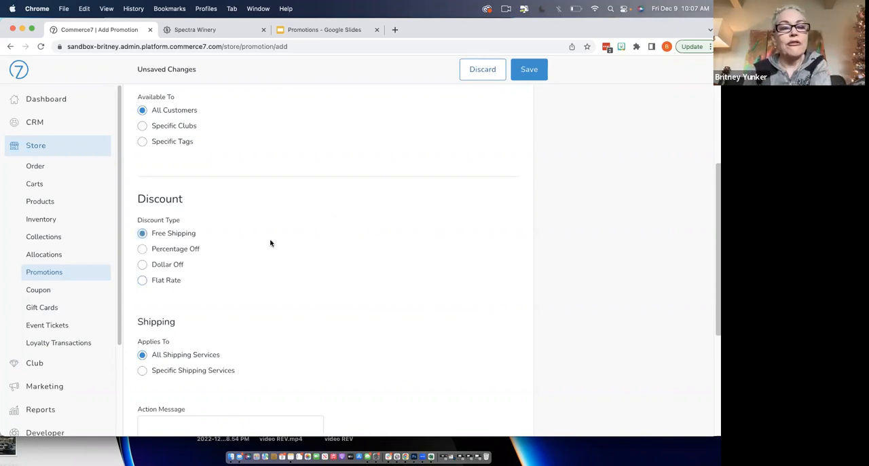
- Limit the discount to the US New: Fedex Overnight shipping service and set the action message to "Complimentary EXPEDITED shipping on 6+ bottles!"
scroll(316, 256, down, 3)
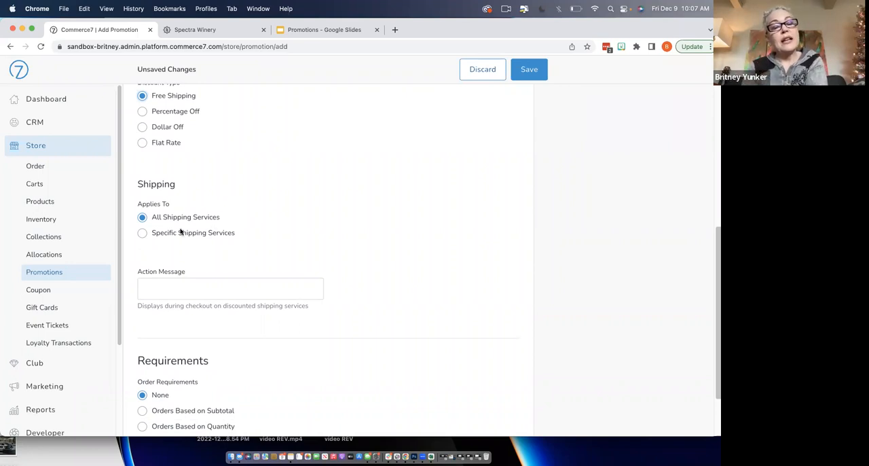
click(143, 233)
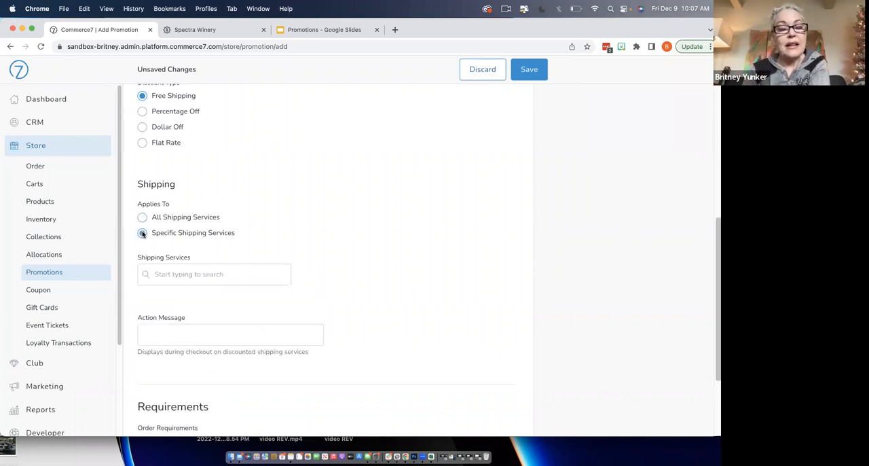
click(196, 277)
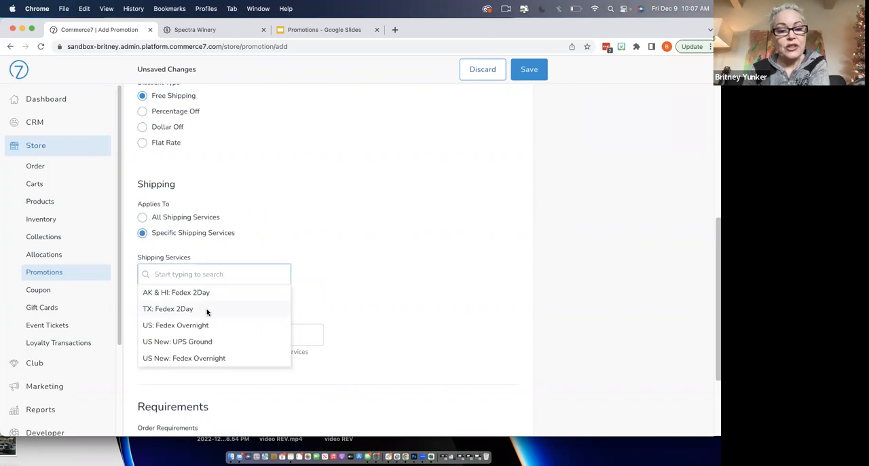
click(200, 358)
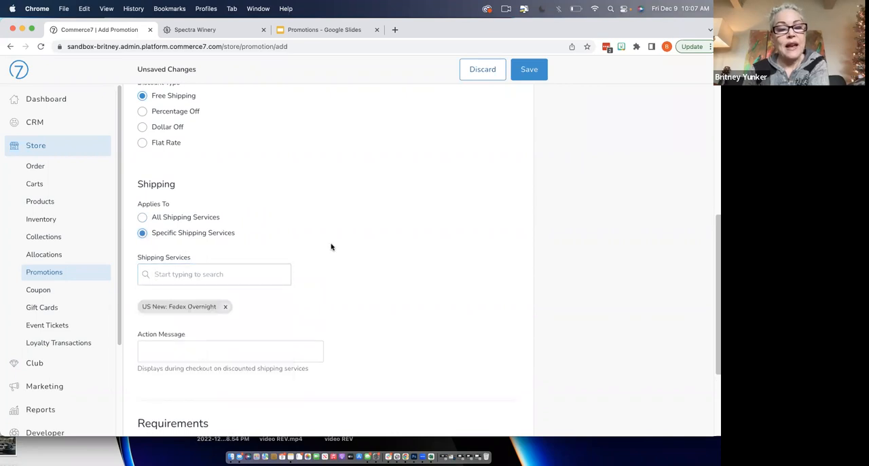
click(238, 273)
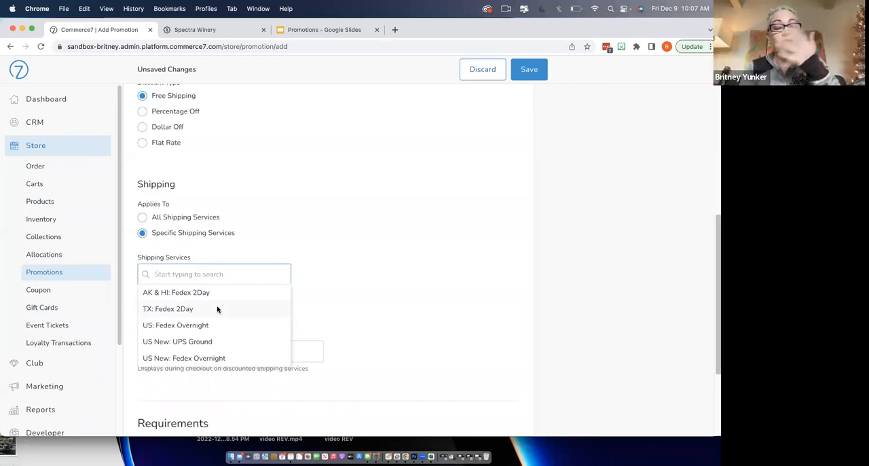
click(326, 277)
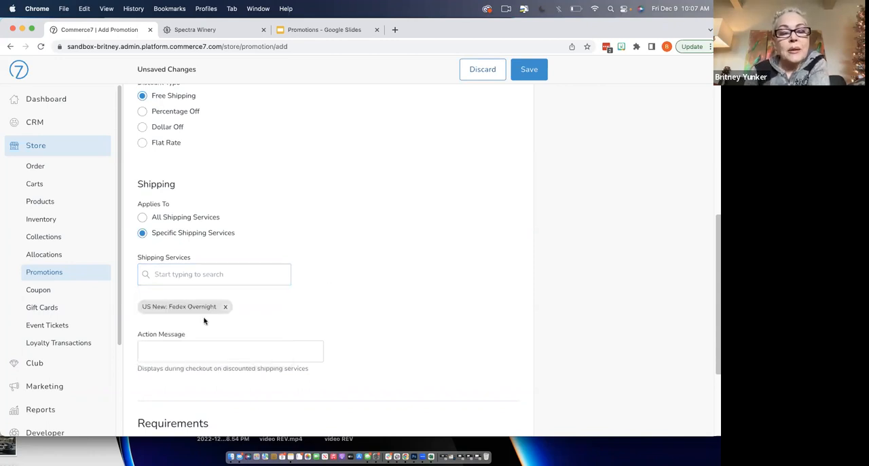
click(254, 348)
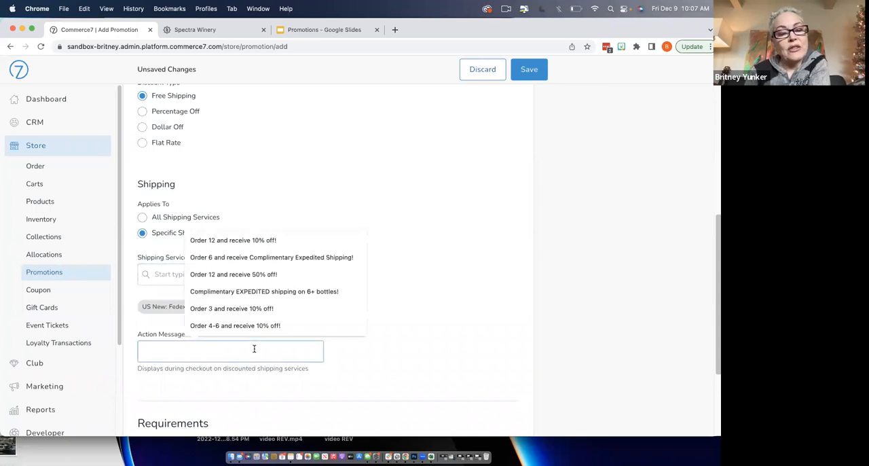
click(285, 292)
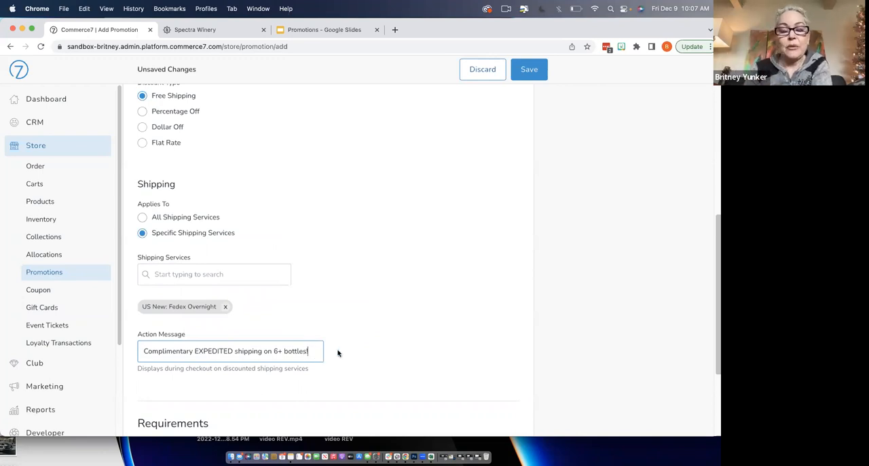
- Require orders based on quantity with a minimum of 6, and save the promotion
scroll(397, 329, down, 5)
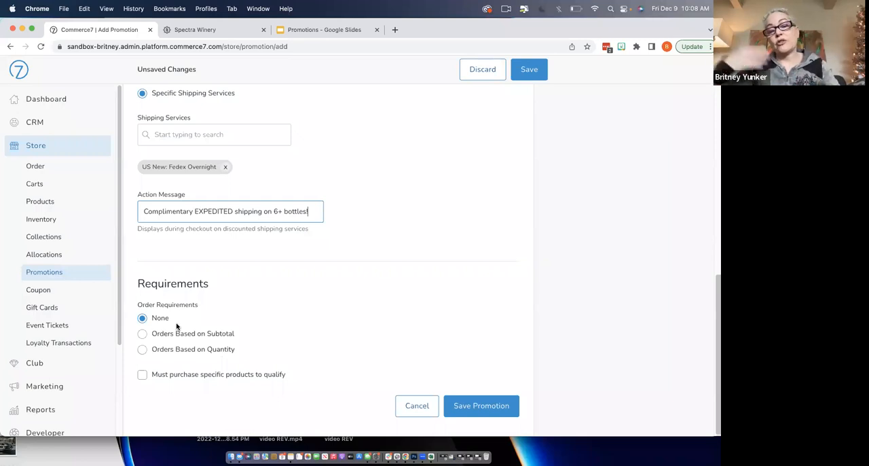
click(143, 349)
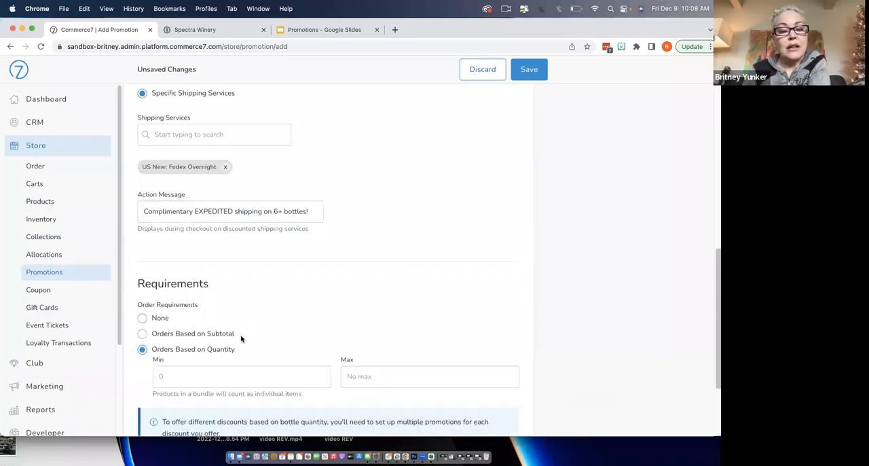
click(227, 374)
text(6)
scroll(384, 308, down, 5)
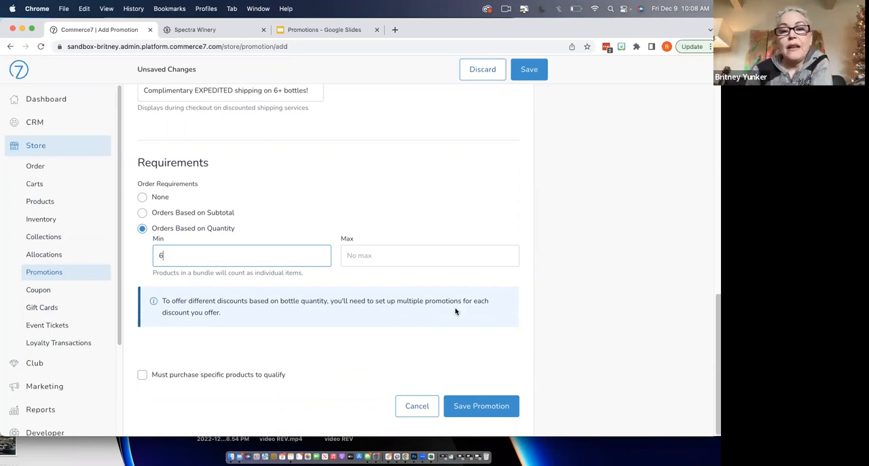
click(461, 406)
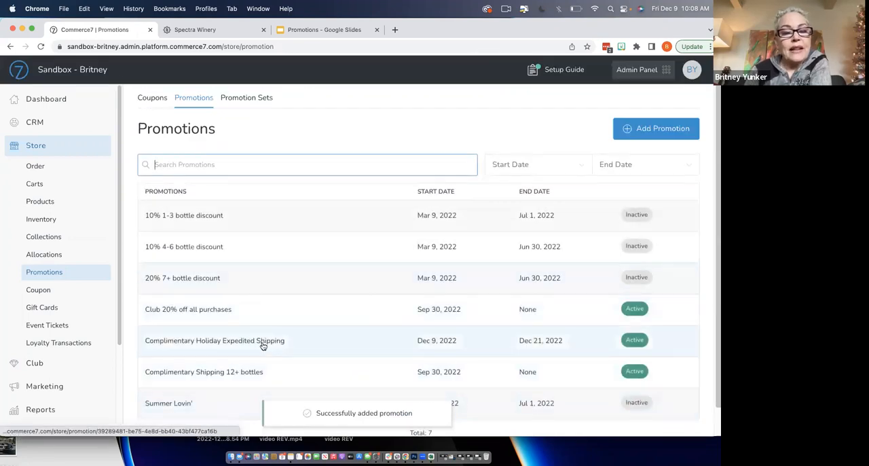
- Open the Spectra Winery storefront and add 6 bottles of 2019 Brit's Cabernet Sauvignon to the cart
click(95, 71)
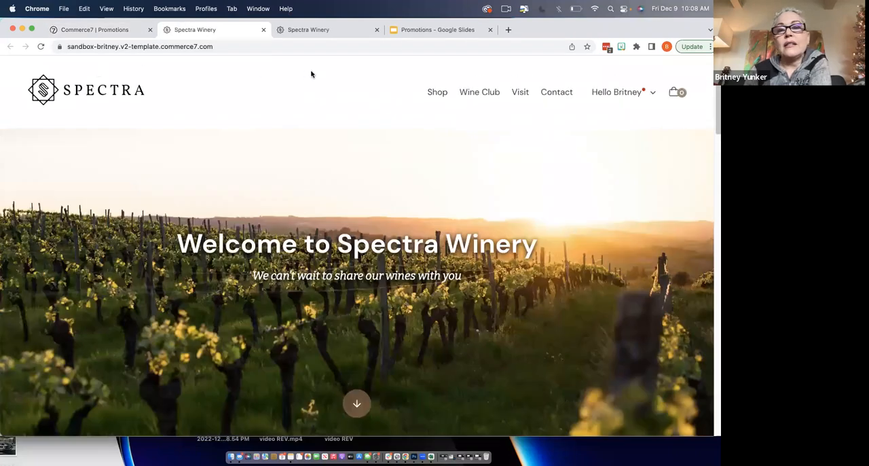
click(438, 94)
scroll(376, 202, down, 2)
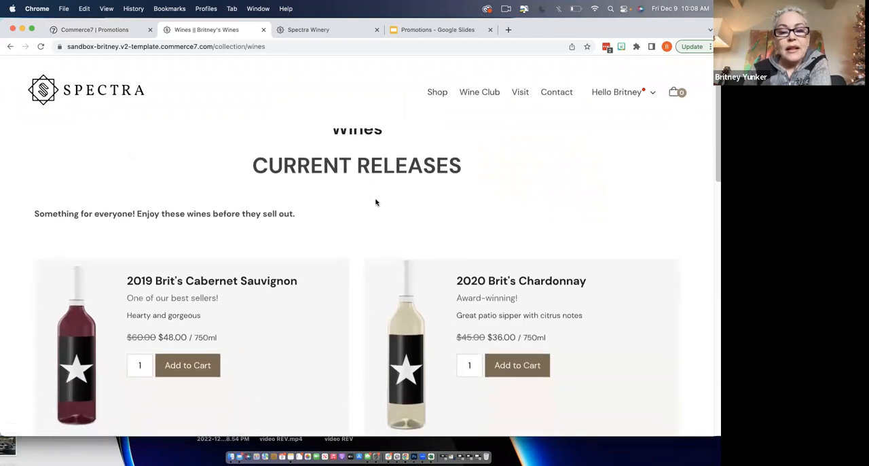
click(141, 367)
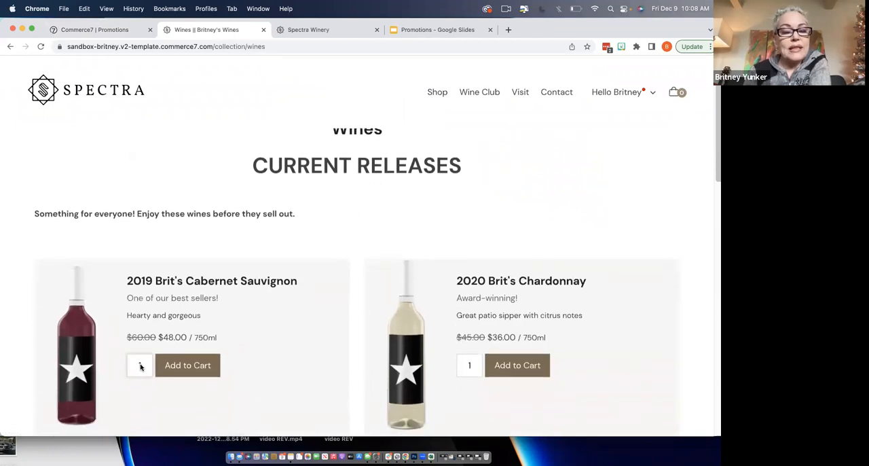
key(BackSpace)
text(6)
click(187, 365)
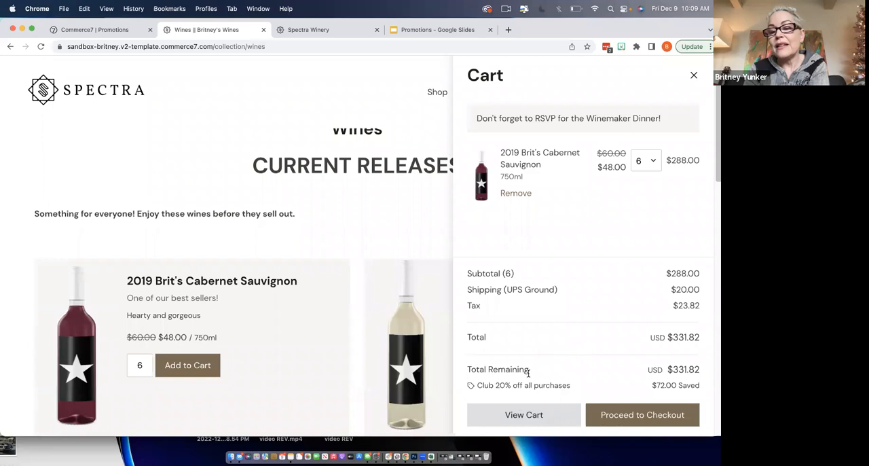
- Proceed to checkout, change the delivery's shipping method to Fedex Overnight, and continue to payment
click(616, 413)
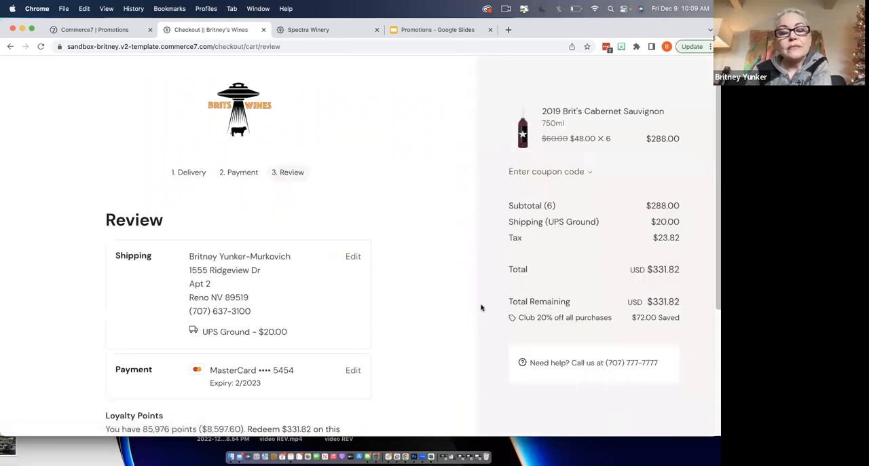
click(190, 172)
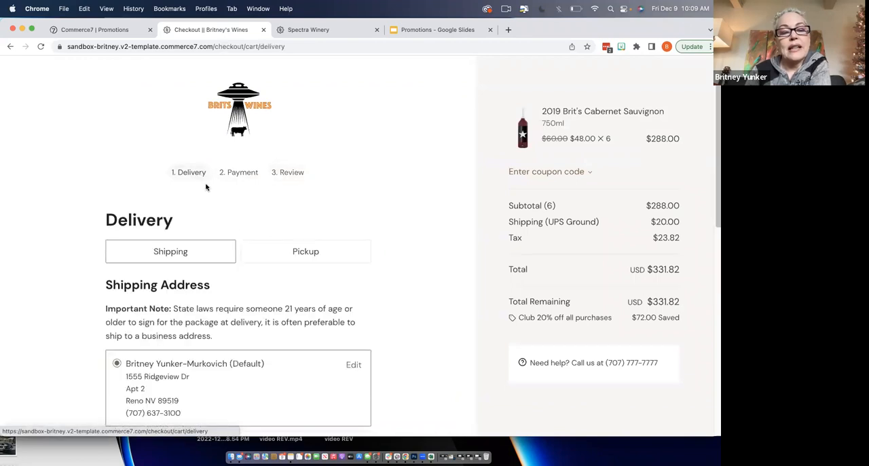
scroll(264, 272, down, 3)
scroll(264, 272, down, 8)
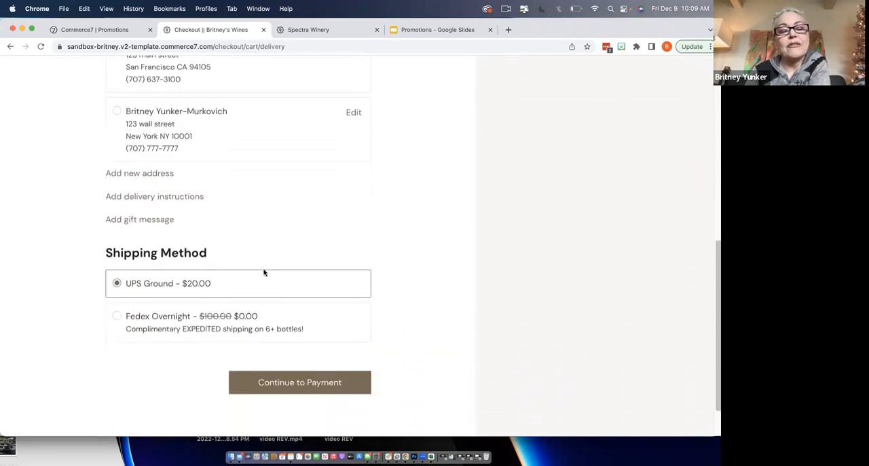
click(117, 288)
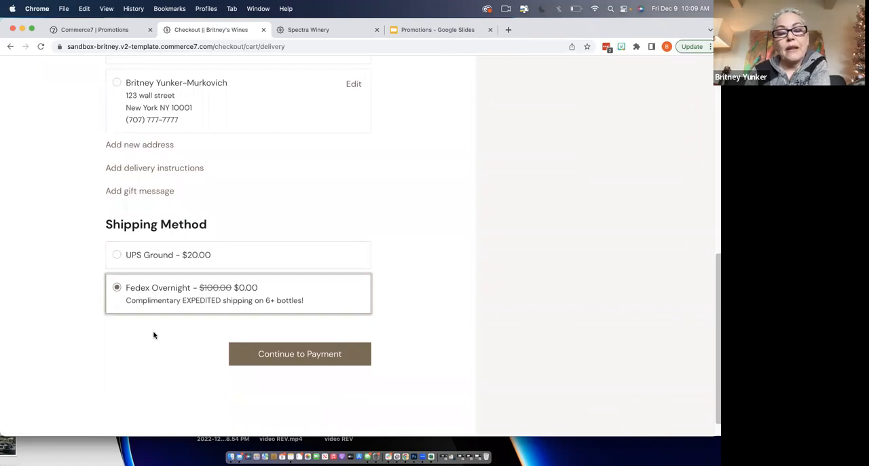
click(258, 354)
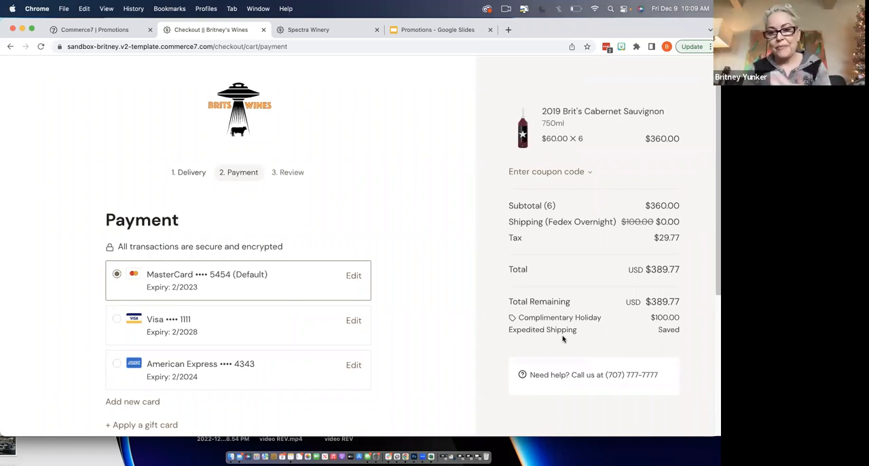
- Place the order with the default card and return to the storefront's wine collection
scroll(392, 316, down, 5)
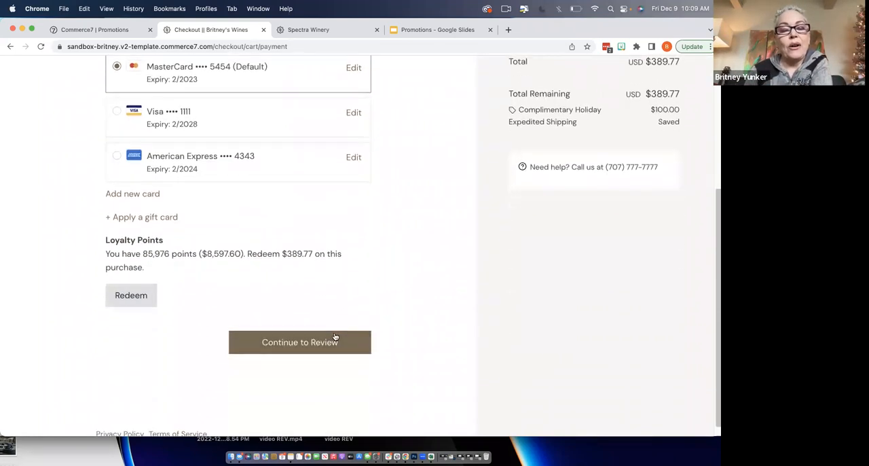
click(331, 341)
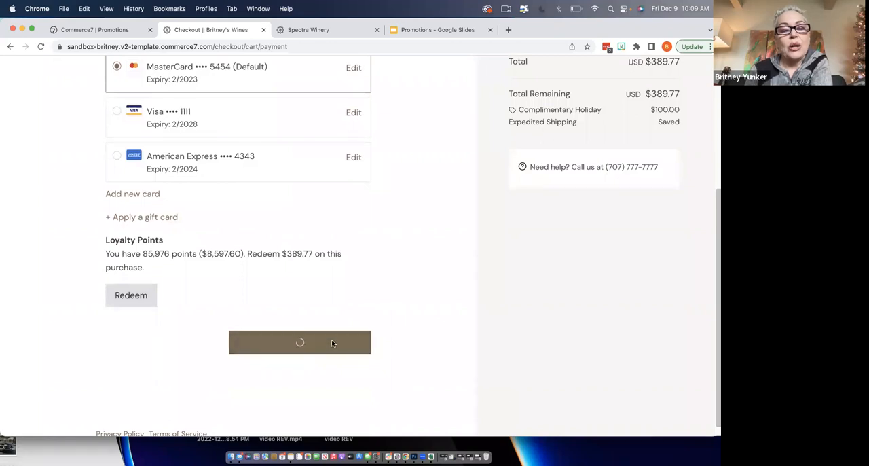
click(325, 331)
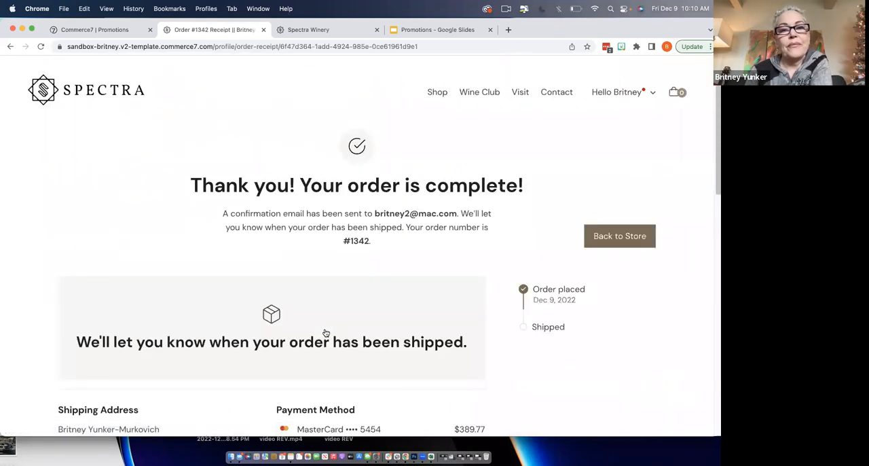
click(437, 93)
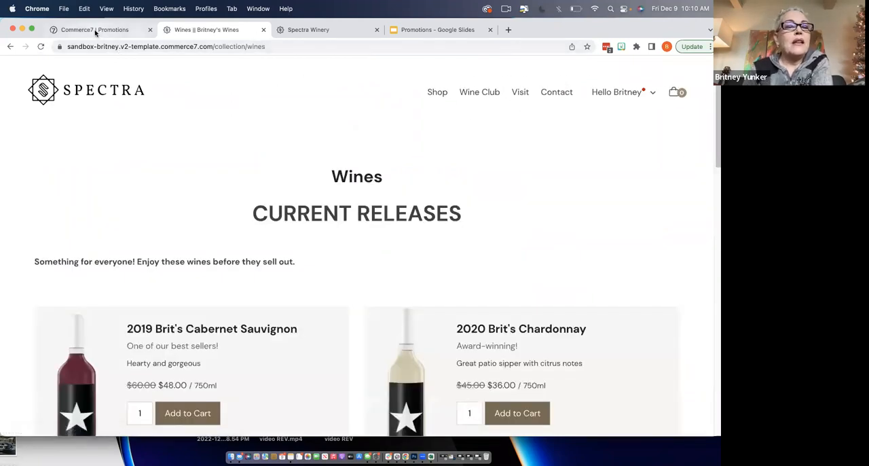
- Return to the Commerce7 admin and add a promotion set titled "Holiday Club"
click(93, 30)
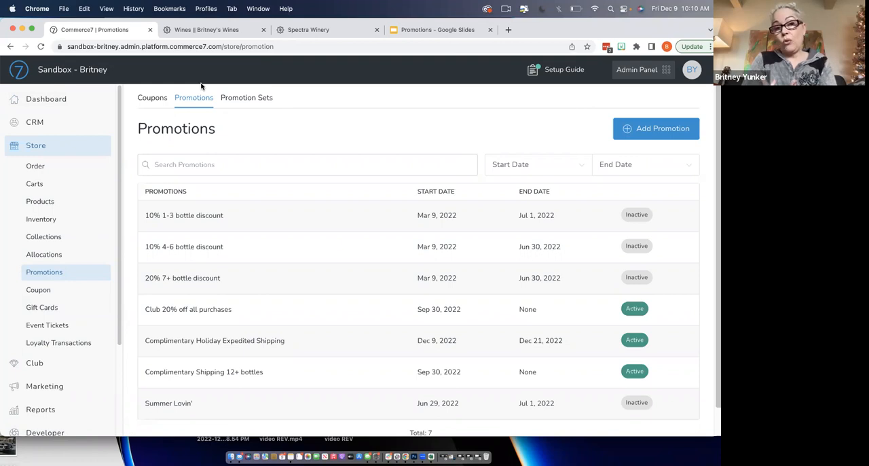
click(236, 97)
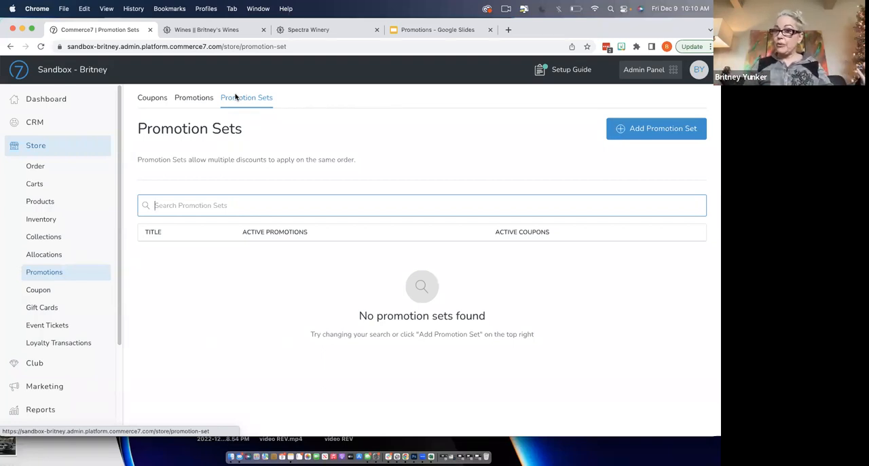
click(703, 127)
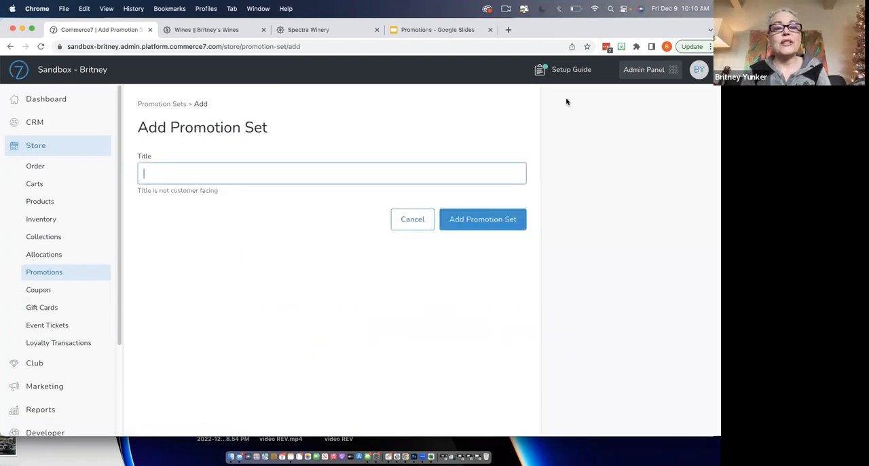
text(Holiday Club)
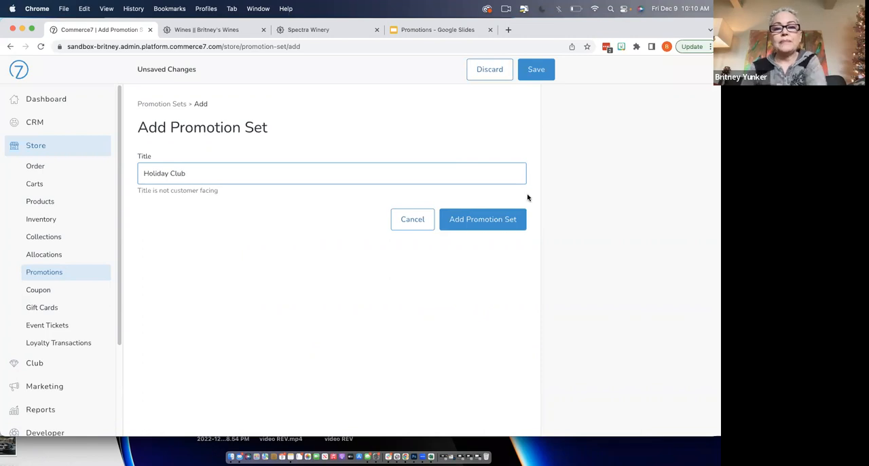
click(496, 215)
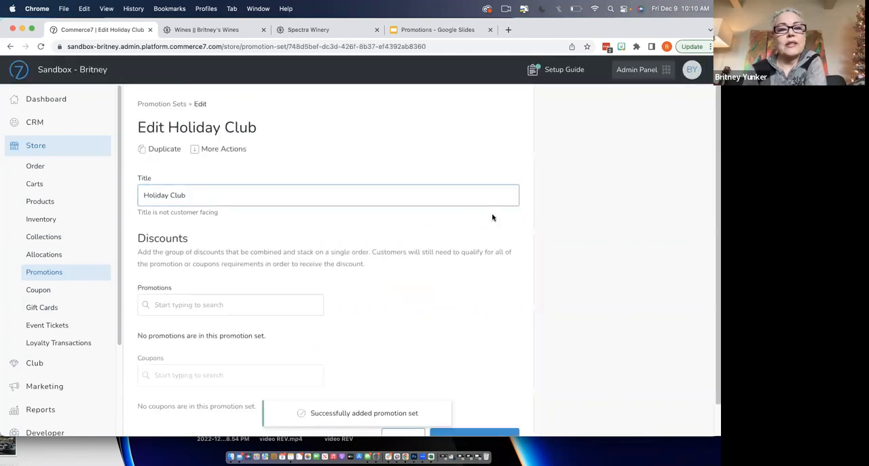
- Add the Complimentary Holiday Expedited Shipping and Club 20% off all purchases promotions to the Holiday Club set, and save it
scroll(442, 252, down, 1)
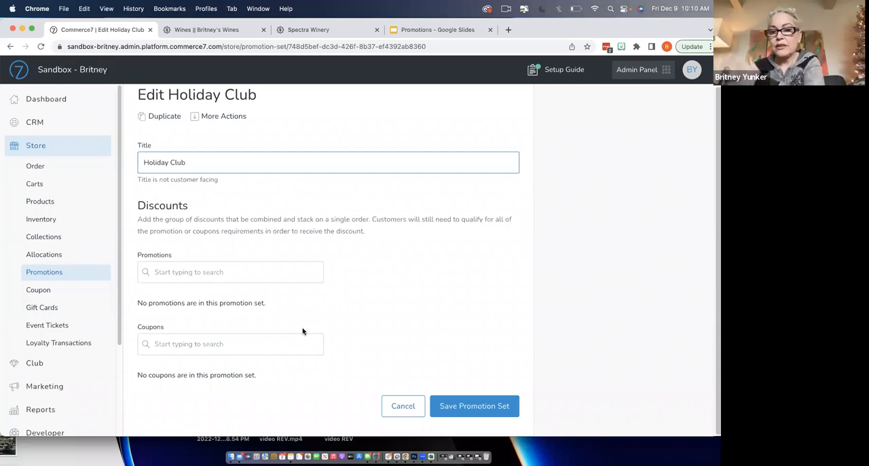
click(282, 279)
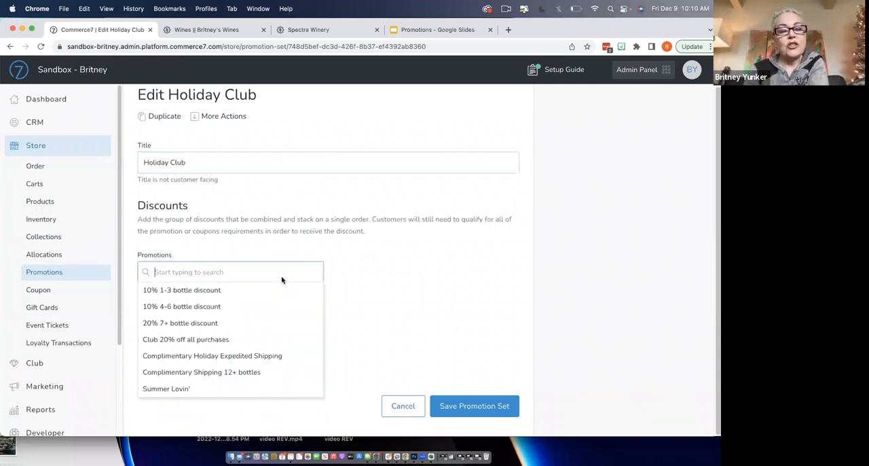
click(268, 356)
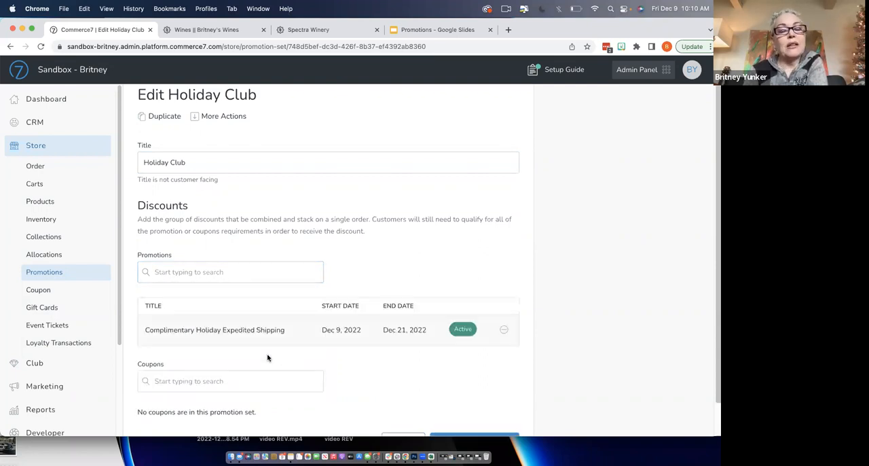
click(269, 280)
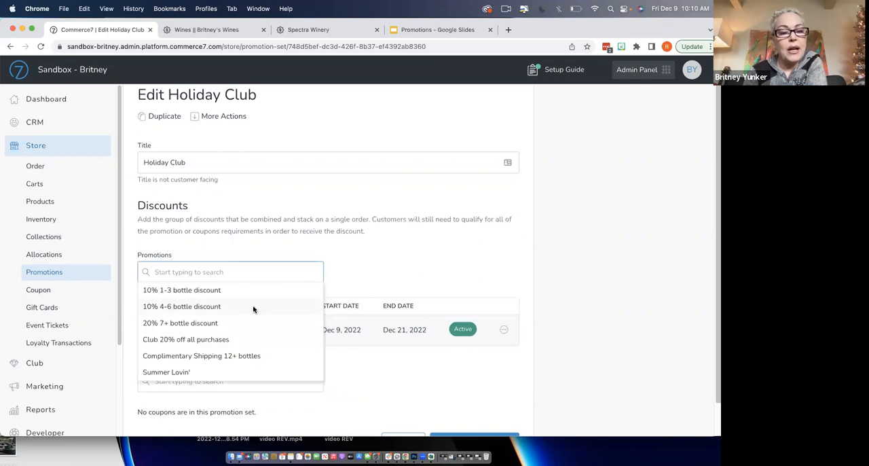
click(241, 338)
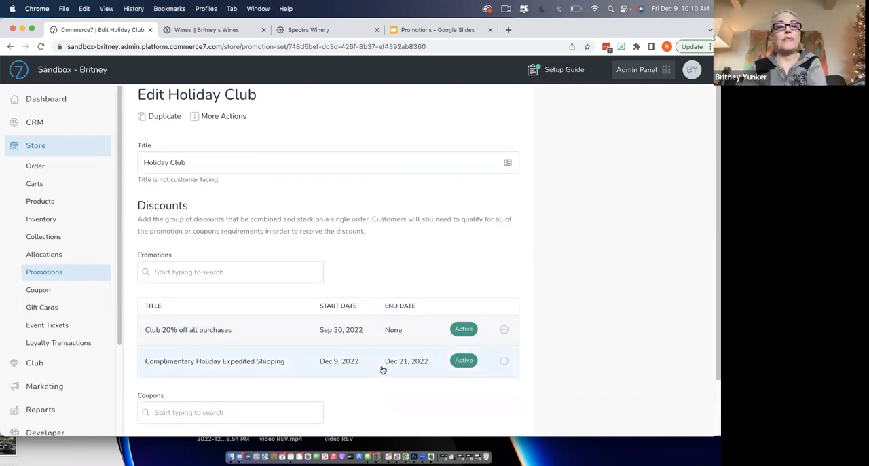
scroll(235, 263, down, 2)
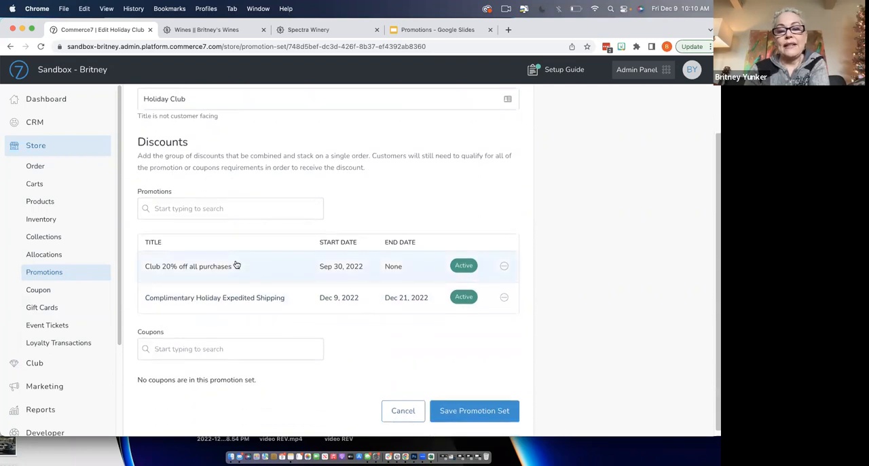
click(457, 414)
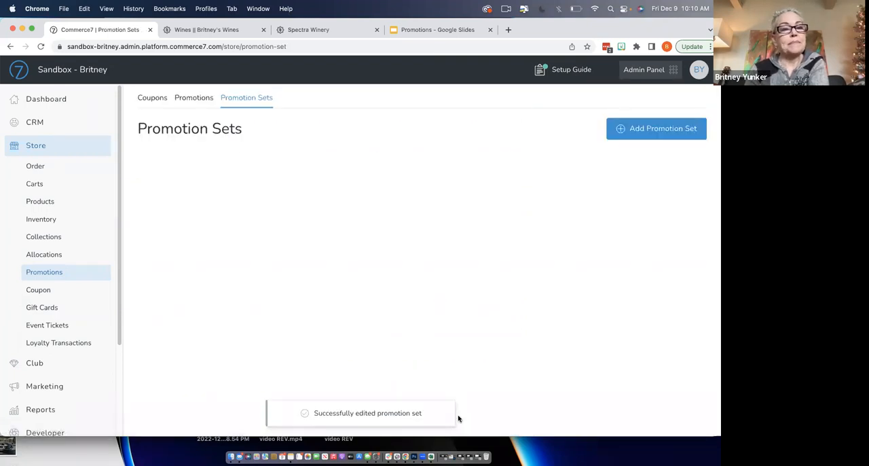
- Reopen the Spectra Winery storefront, add 6 bottles of 2020 Brit's Chardonnay to the cart, and proceed to checkout
click(95, 72)
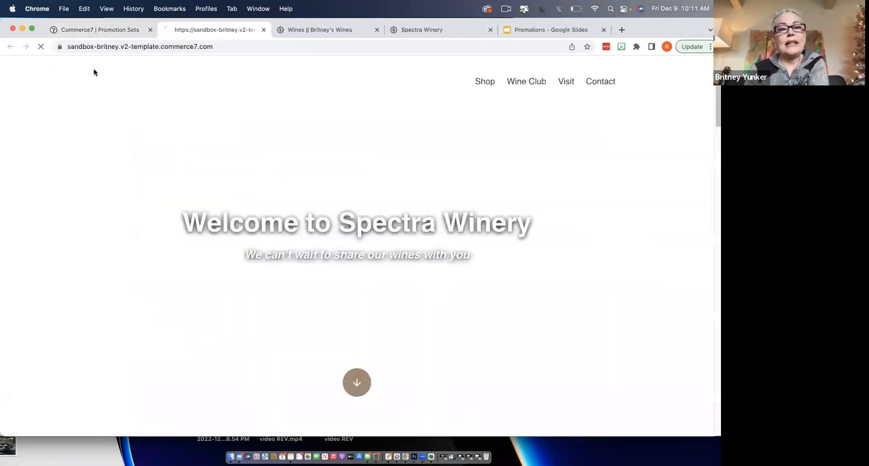
click(435, 95)
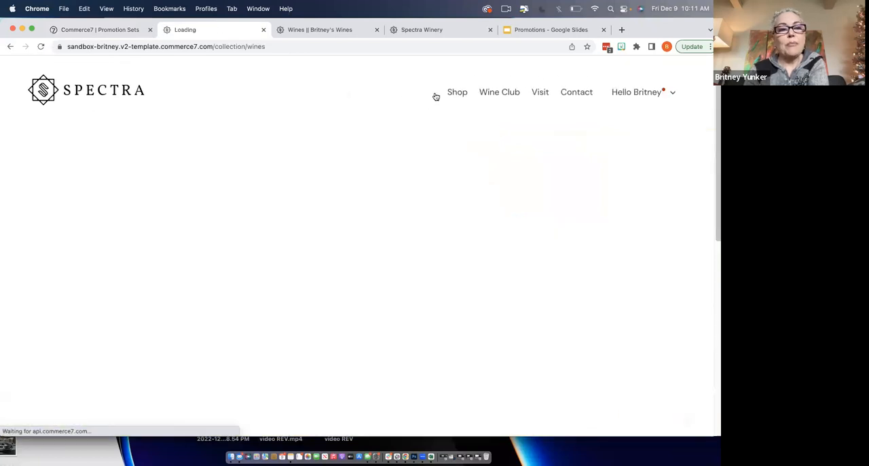
scroll(230, 305, down, 1)
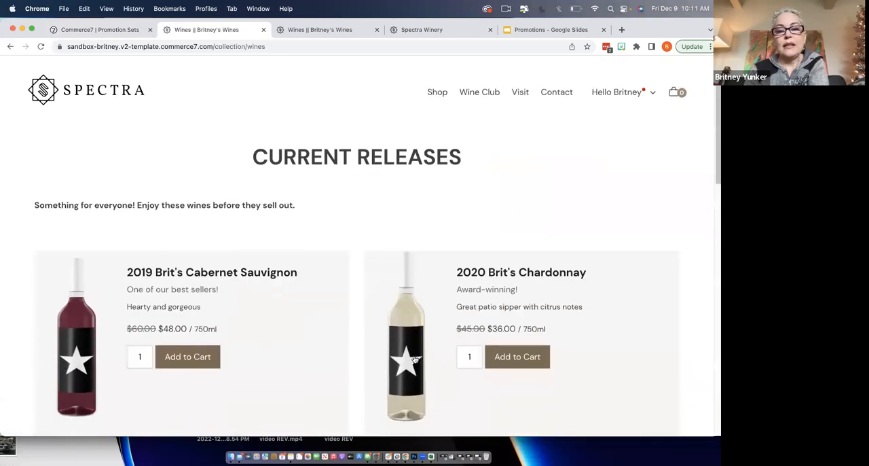
double_click(472, 357)
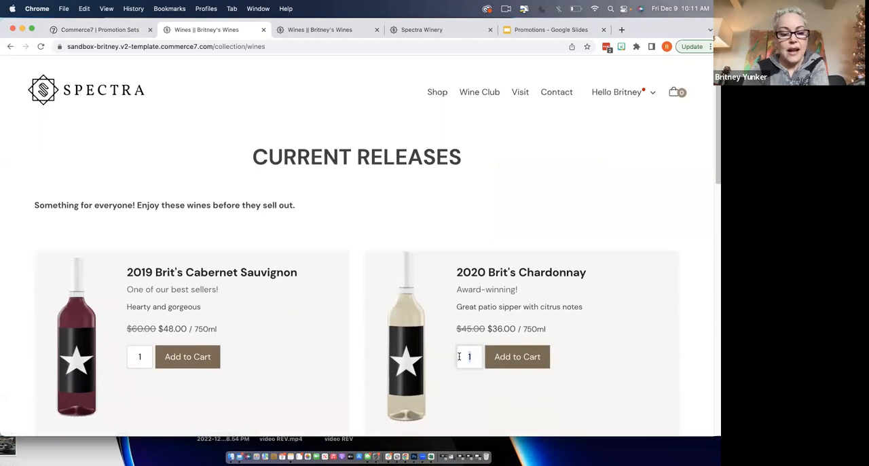
text(6)
click(512, 357)
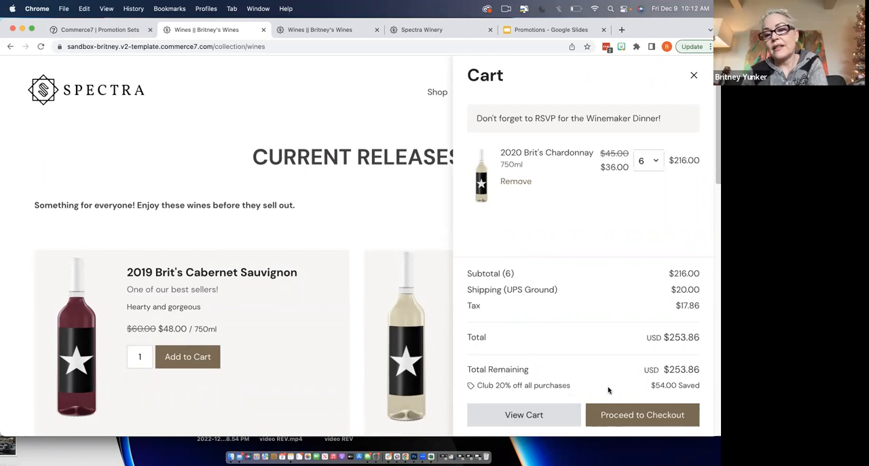
click(609, 411)
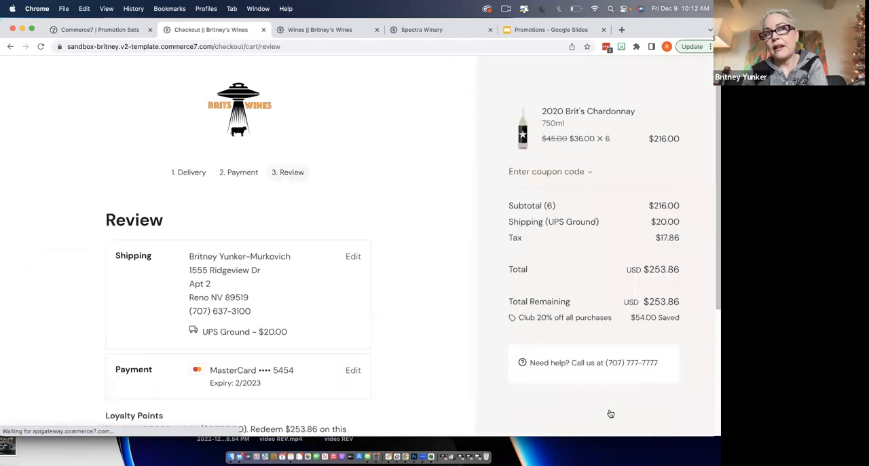
- Go back to the delivery stage of the checkout, choose Fedex Overnight as the shipping method, and continue to payment
click(193, 174)
scroll(279, 243, down, 5)
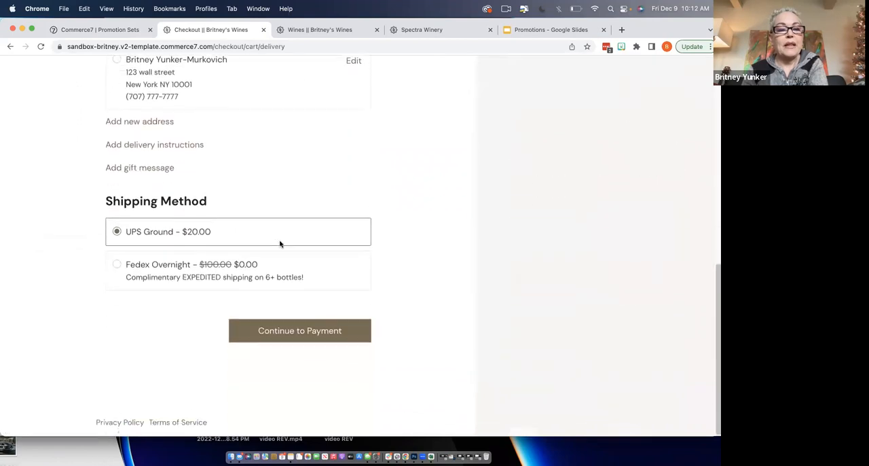
click(120, 266)
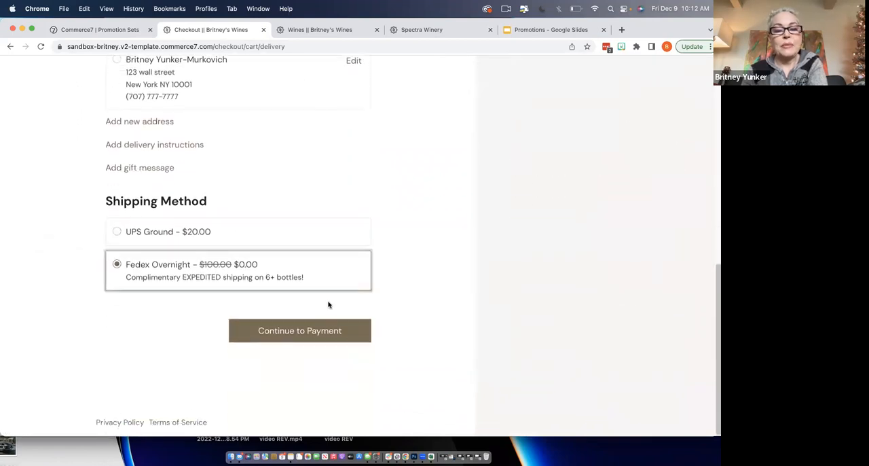
click(331, 331)
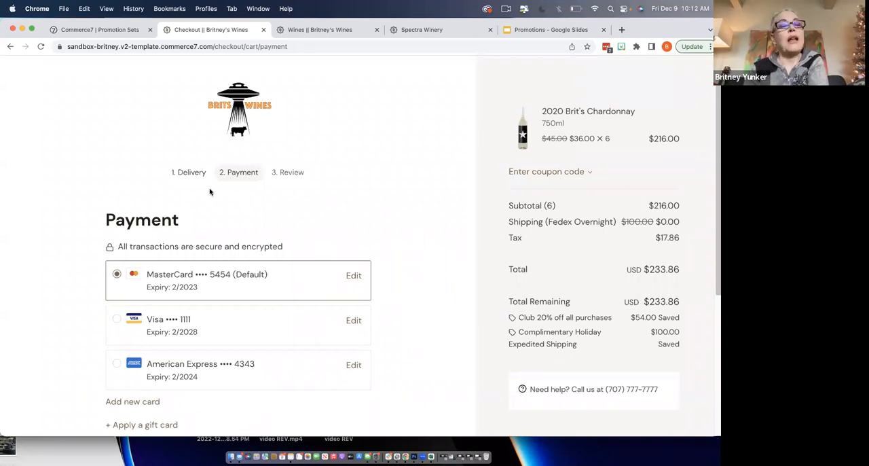
- Return to the Commerce7 admin and start a new coupon titled "FLASH Sale 2022" with the code FLASH2022
click(100, 31)
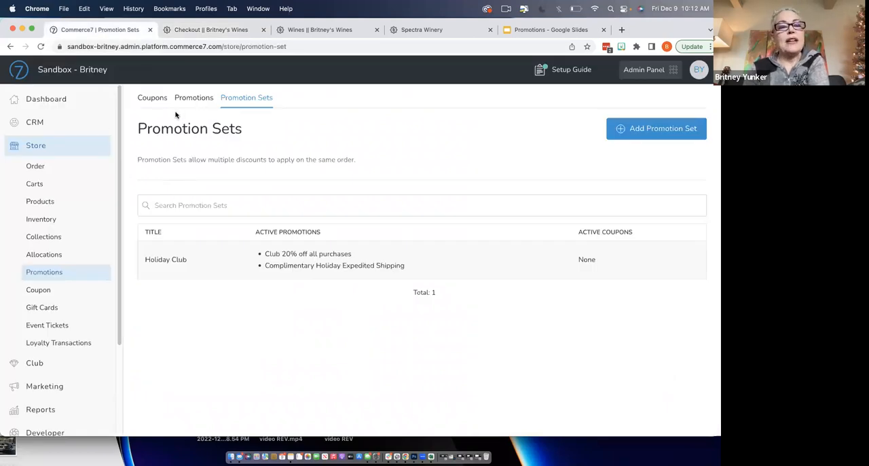
click(151, 98)
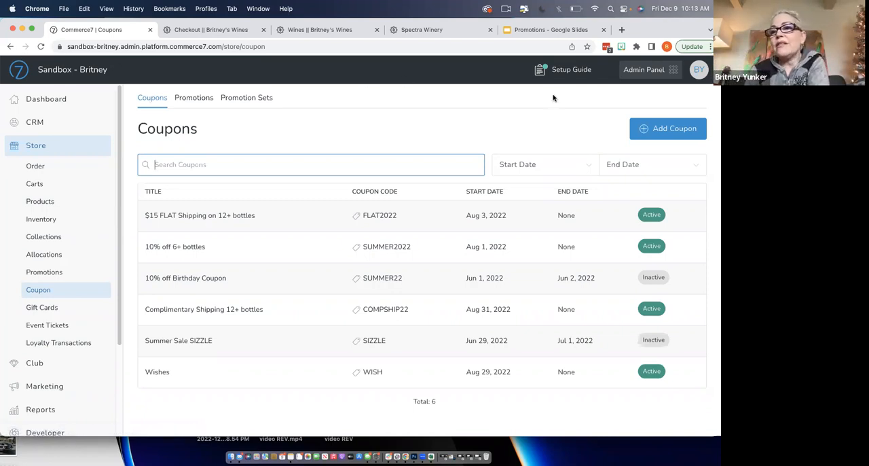
click(702, 129)
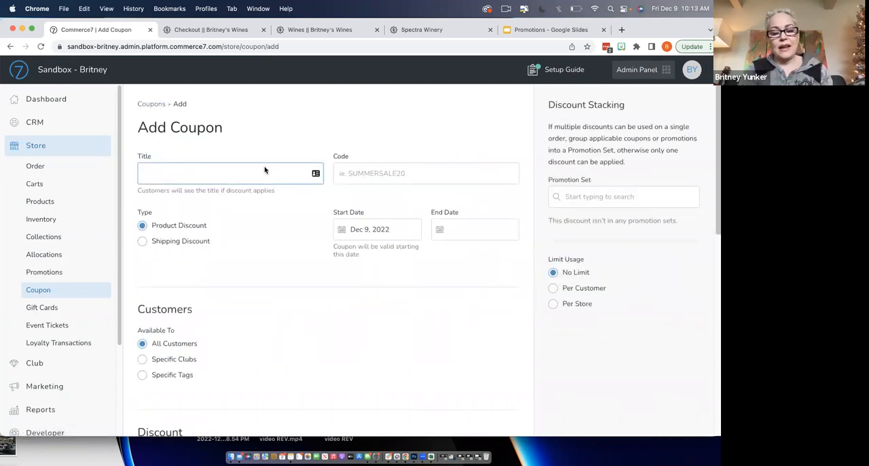
text(FL)
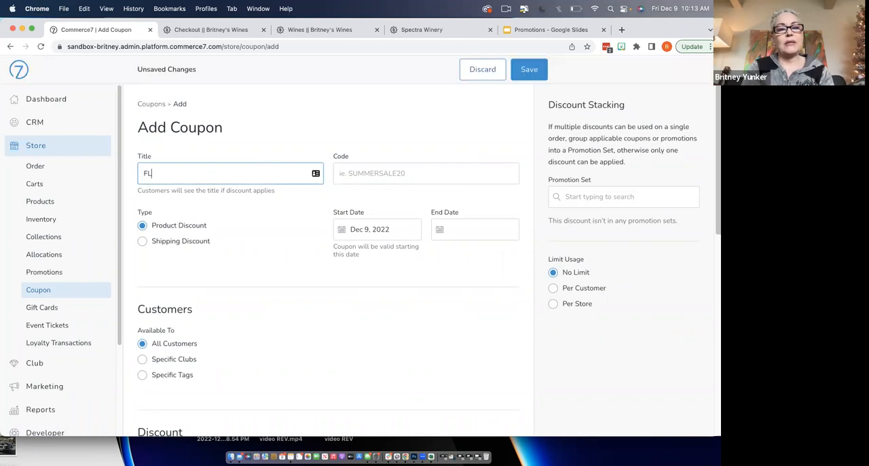
text(ASH Sa)
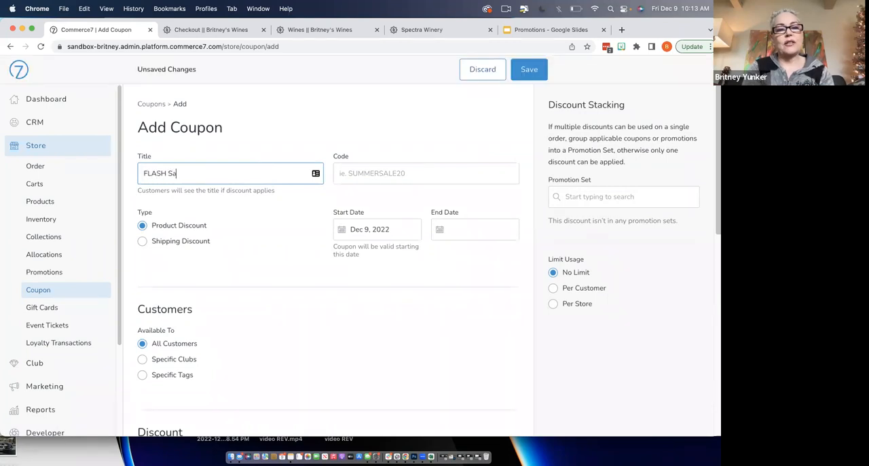
text(le 2022)
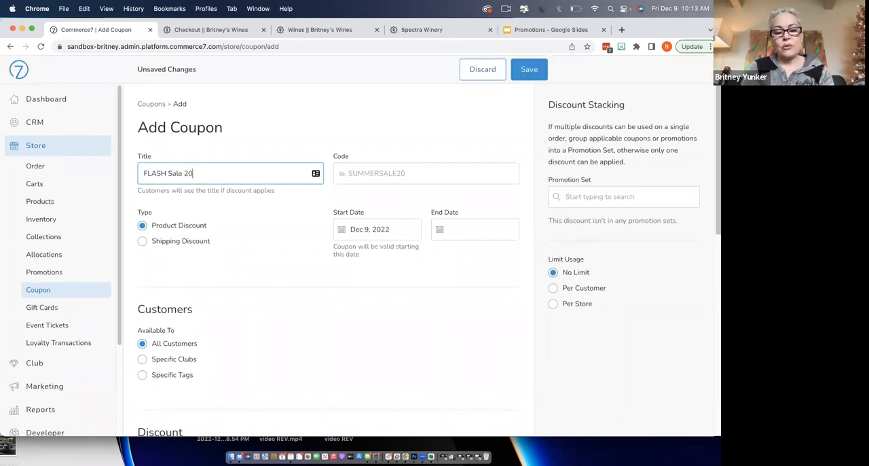
click(361, 174)
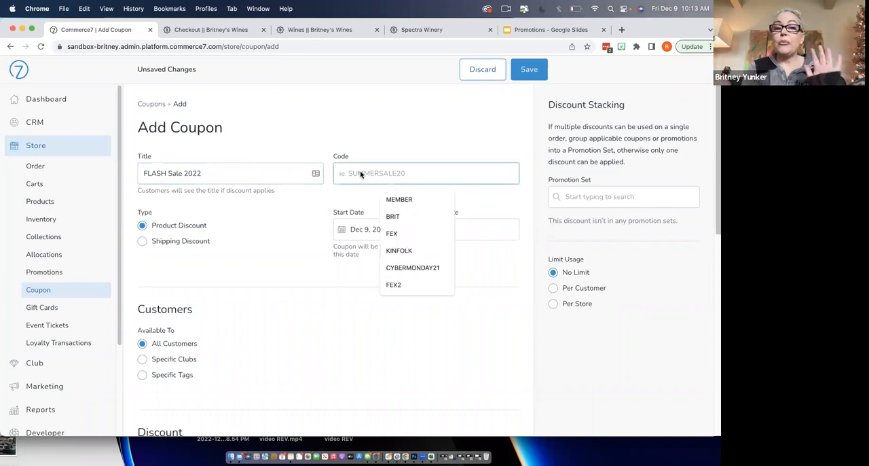
text(FLASH2022)
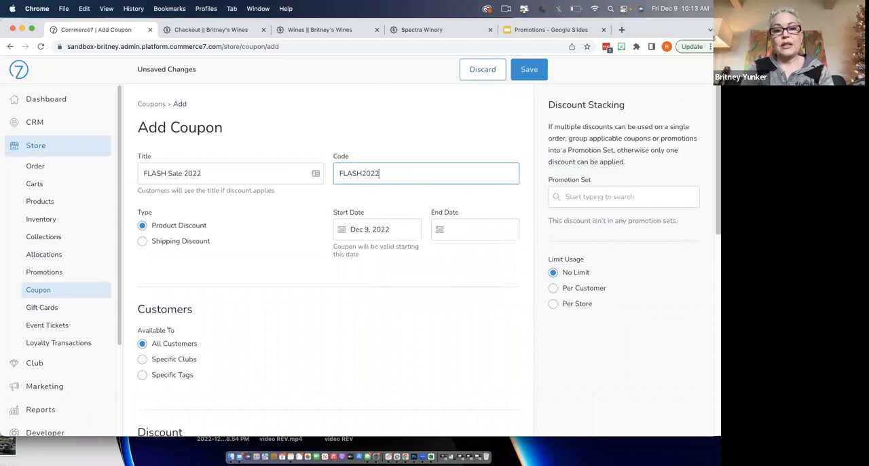
click(267, 239)
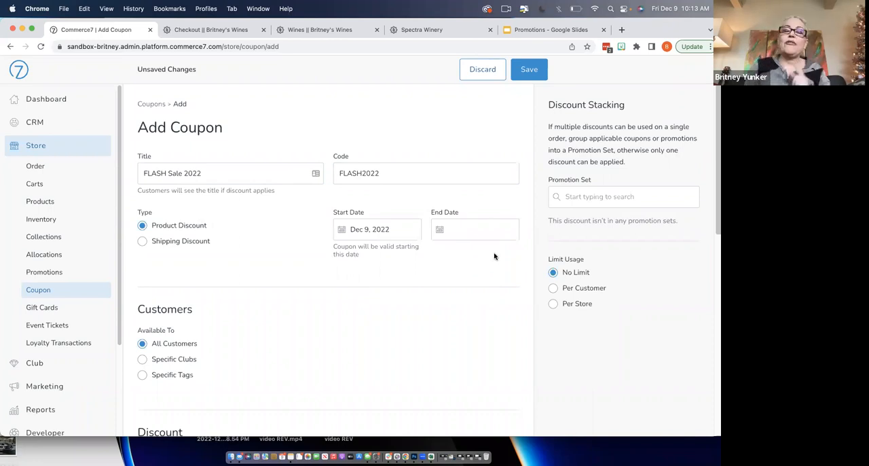
- Set the coupon's discount to 50 percent off
scroll(371, 277, down, 5)
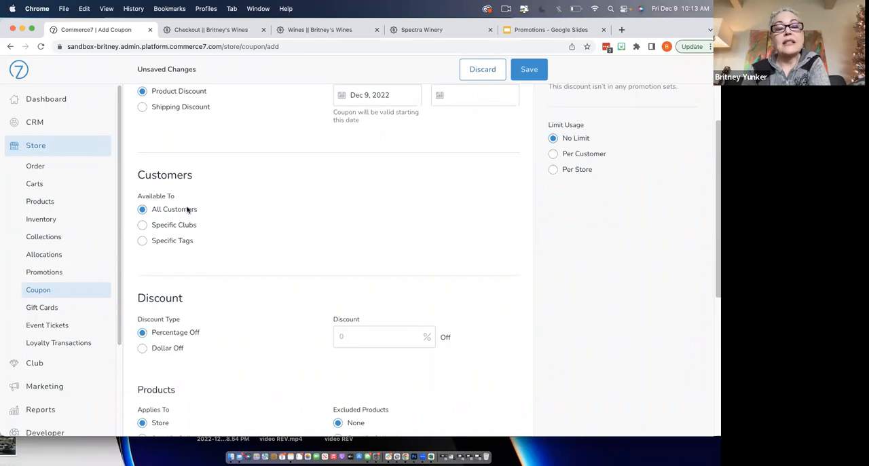
scroll(265, 227, down, 4)
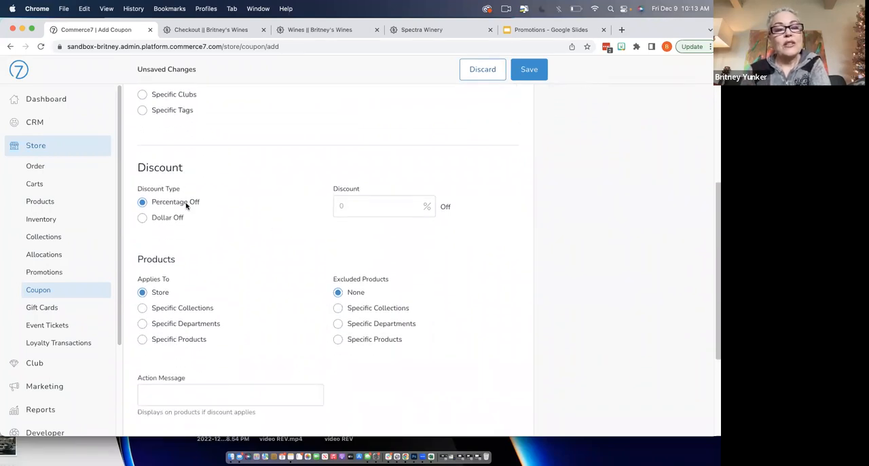
click(341, 211)
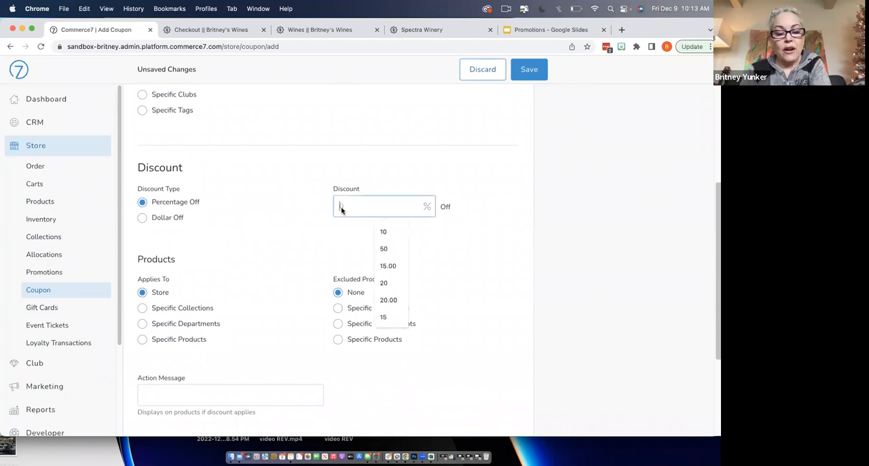
text(50)
click(299, 248)
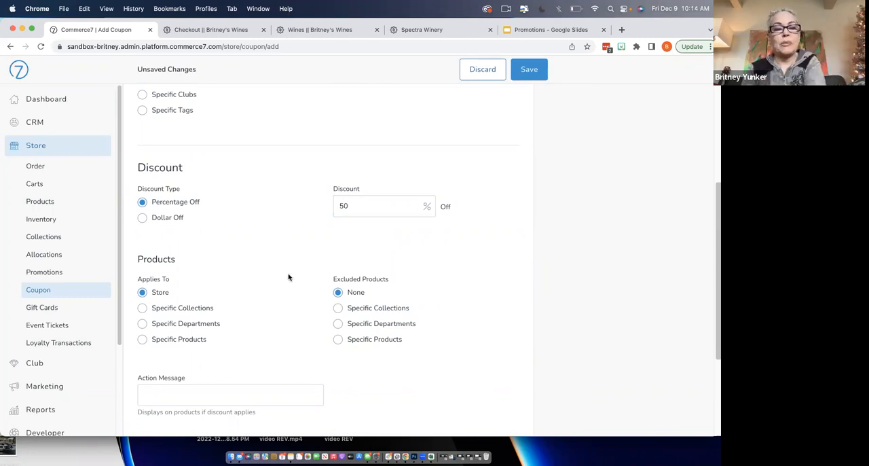
- Limit the coupon to the product 2019 Brit's Cabernet Sauvignon, with the action message "Order 12 and receive 50% off!"
scroll(301, 275, down, 2)
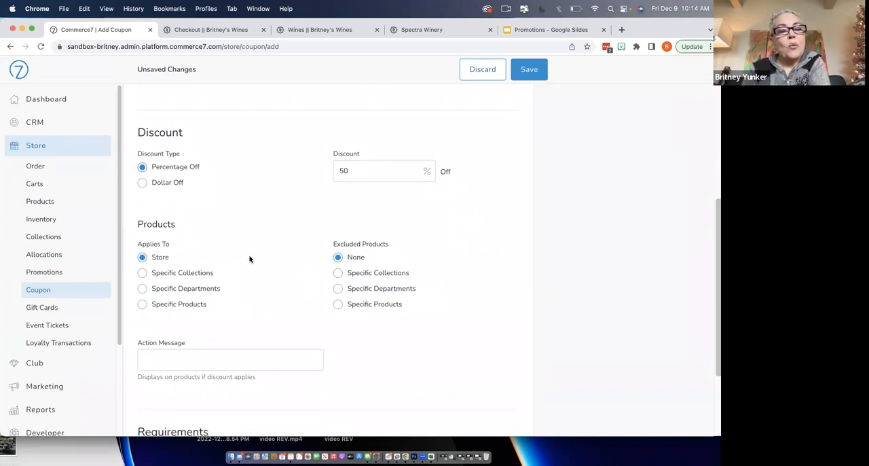
click(142, 305)
scroll(248, 291, down, 2)
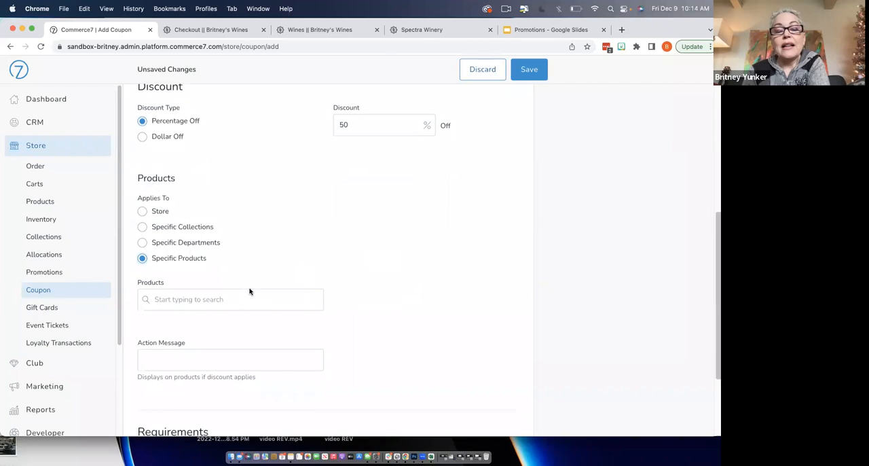
click(246, 302)
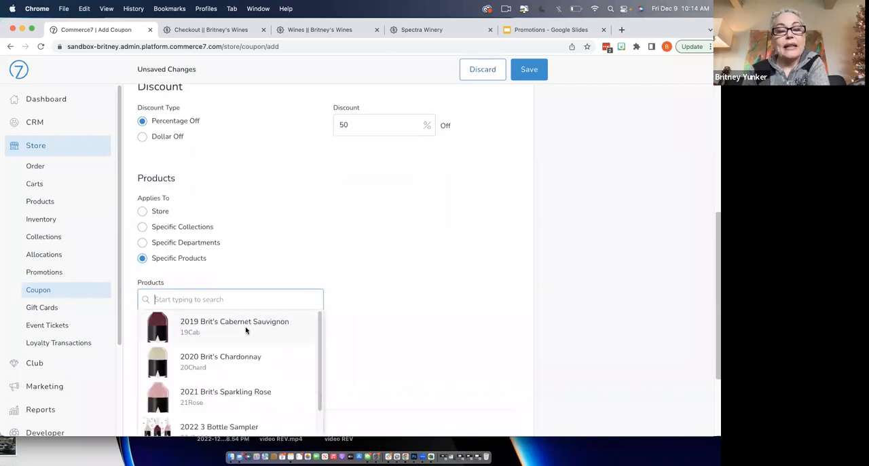
click(246, 328)
scroll(353, 291, down, 1)
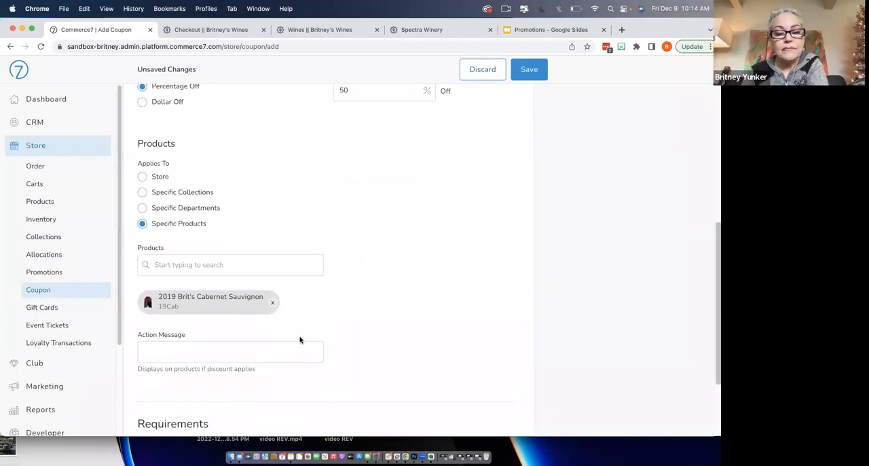
click(287, 351)
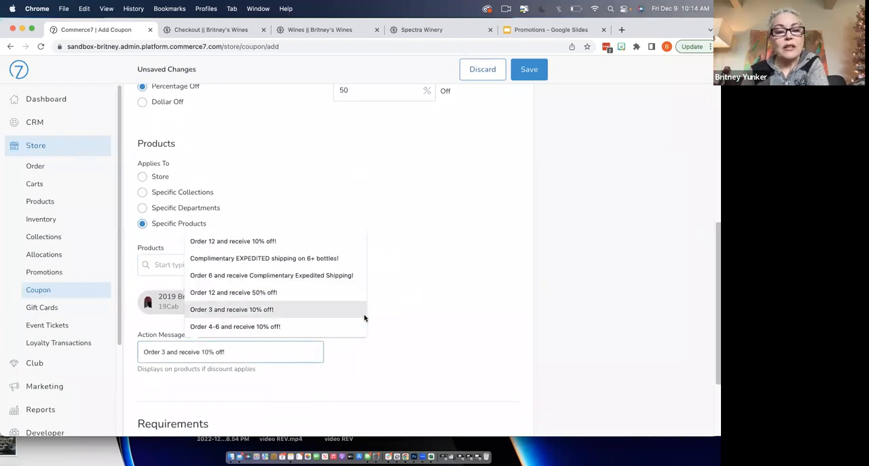
click(340, 297)
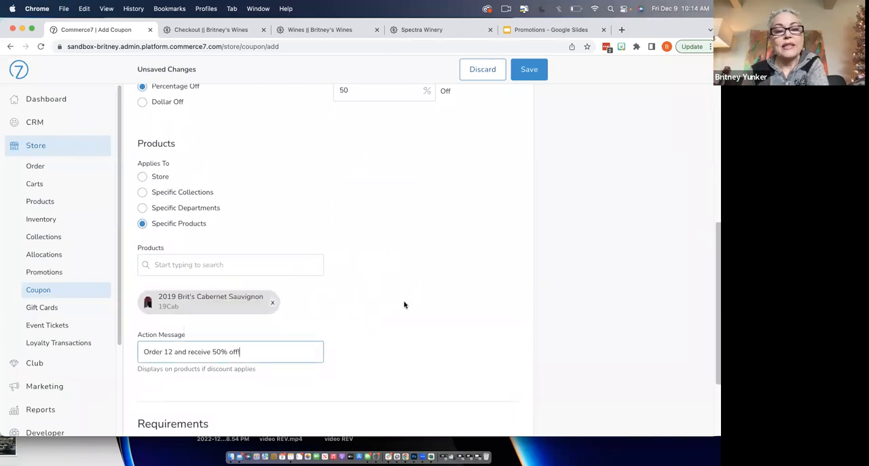
- Require a minimum order quantity of 12 for the coupon, counting only discounted products toward it
scroll(404, 305, down, 2)
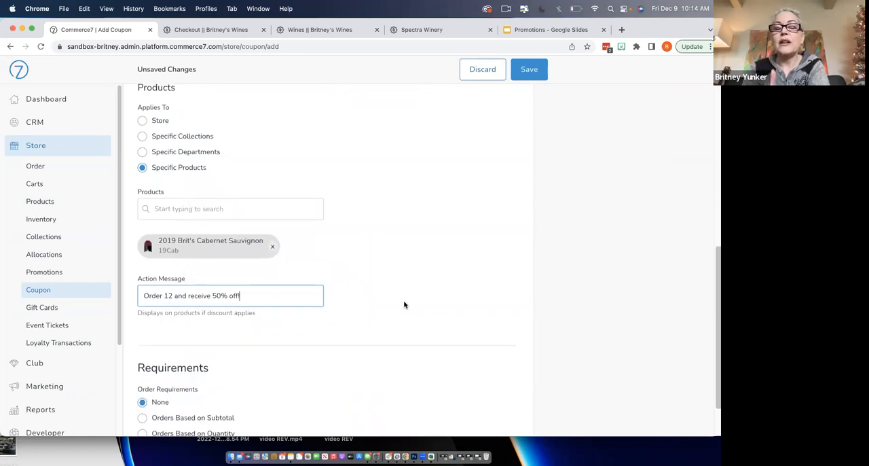
scroll(404, 305, down, 2)
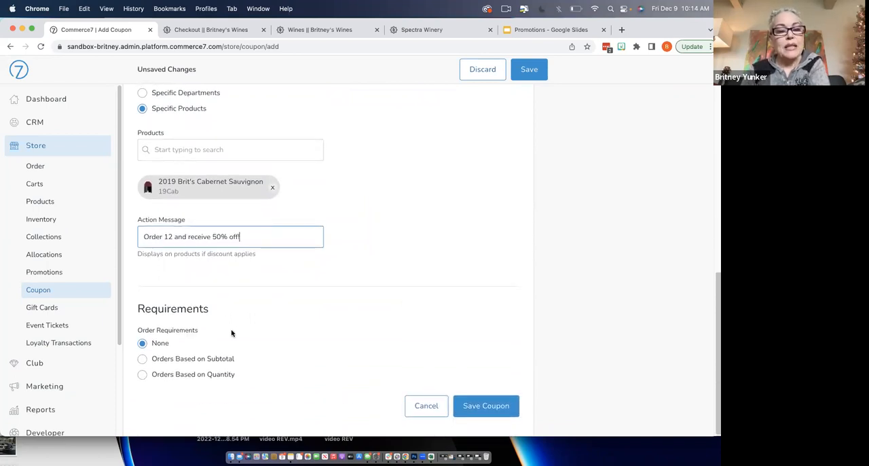
click(142, 375)
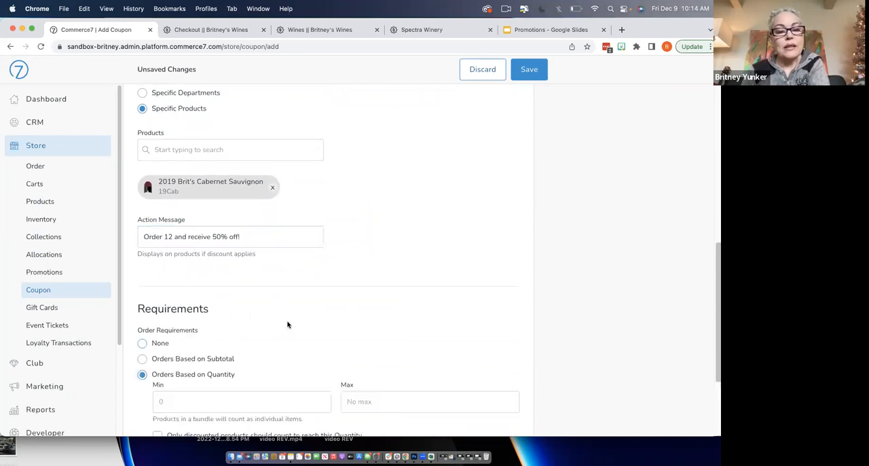
scroll(287, 325, down, 2)
click(274, 332)
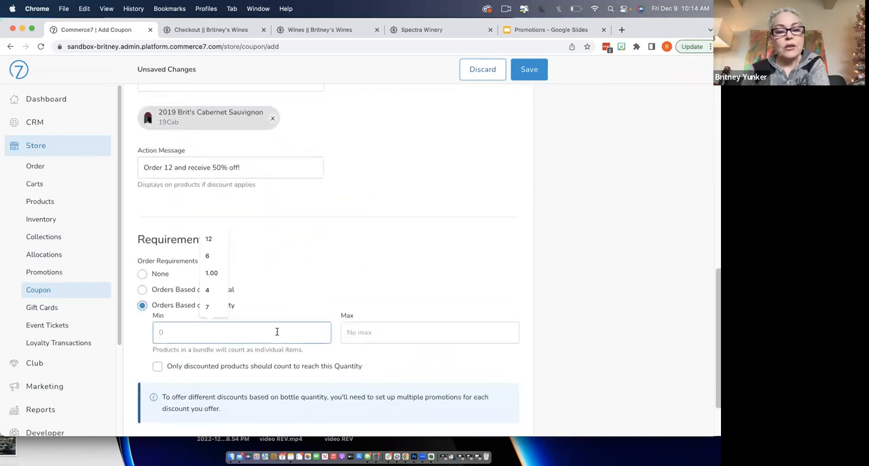
text(12)
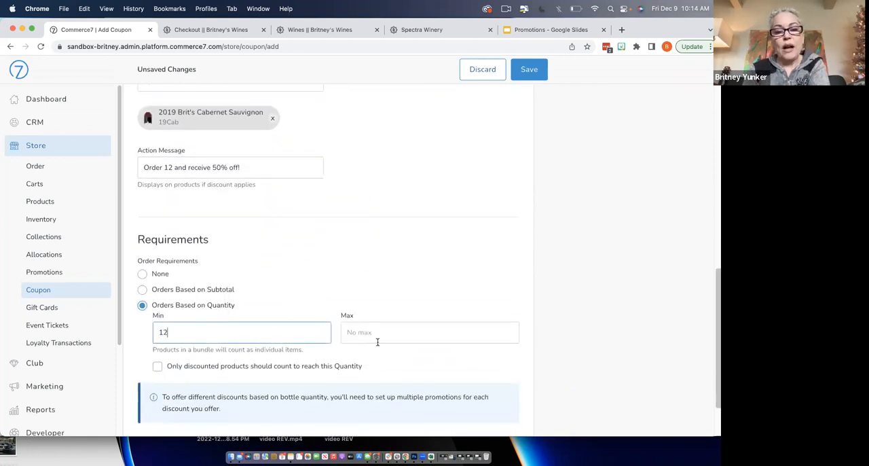
scroll(375, 339, down, 1)
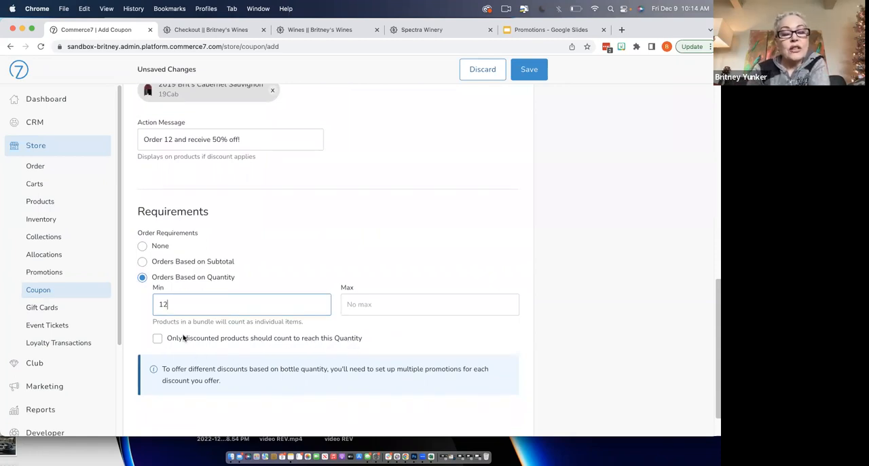
click(157, 339)
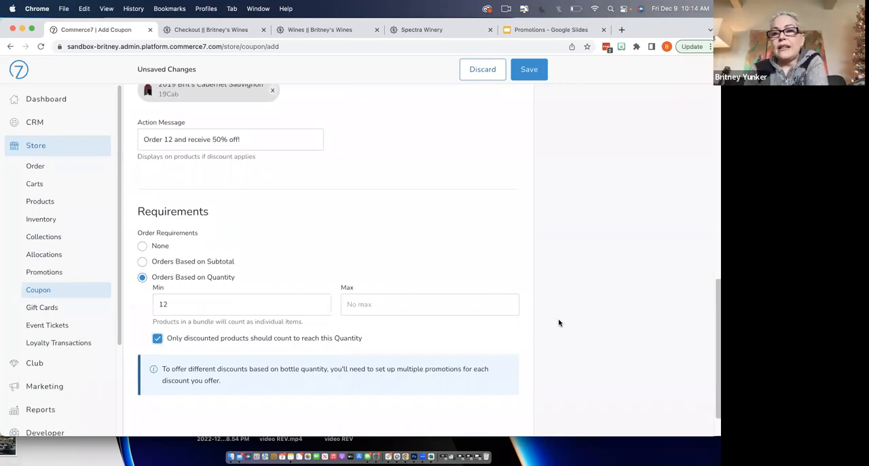
- Limit the coupon's usage to 25 per store and save the coupon
scroll(558, 323, up, 15)
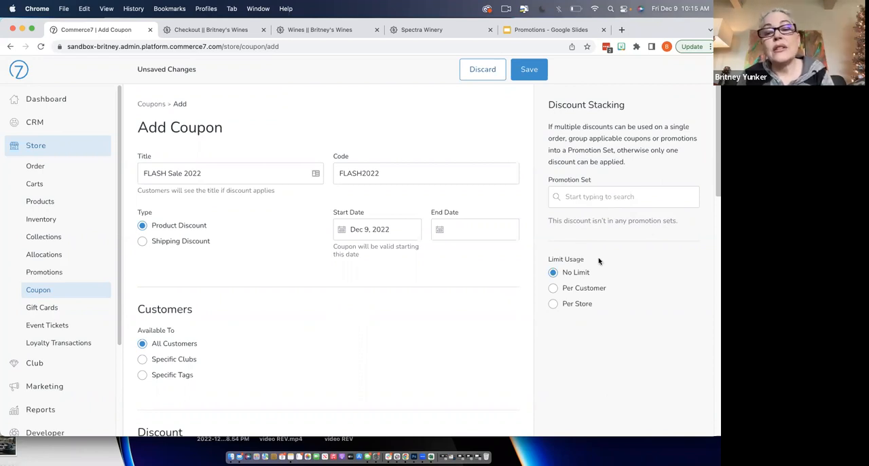
click(553, 289)
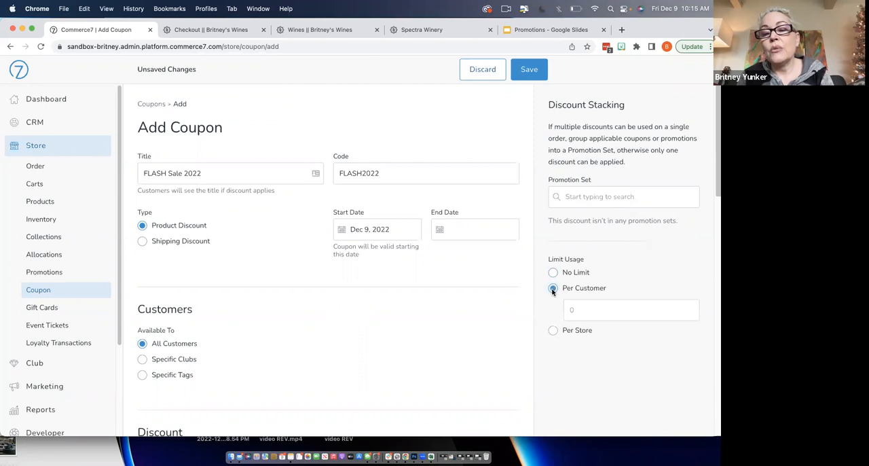
click(553, 330)
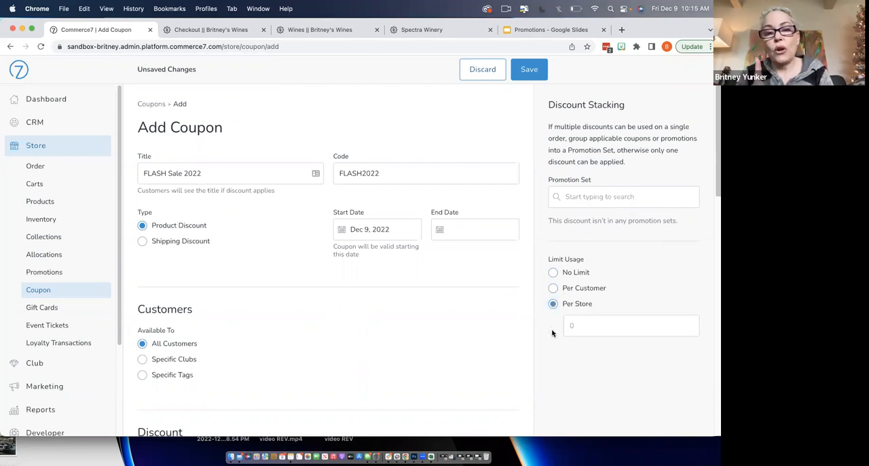
click(579, 329)
text(25)
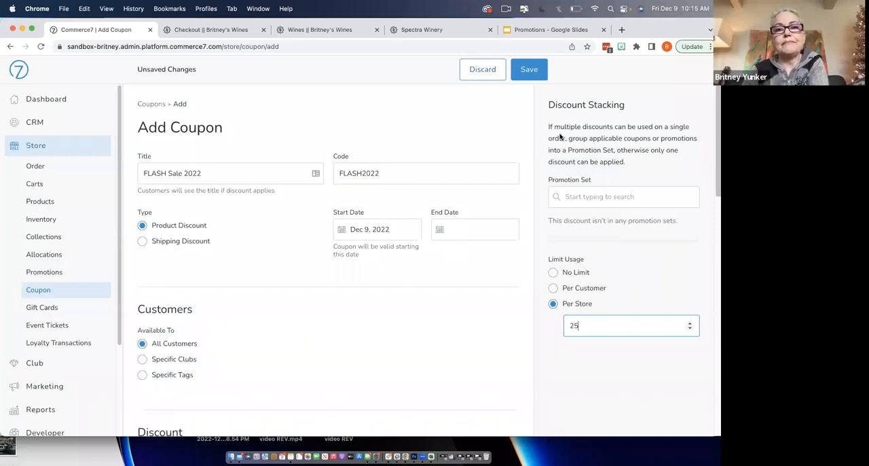
click(525, 68)
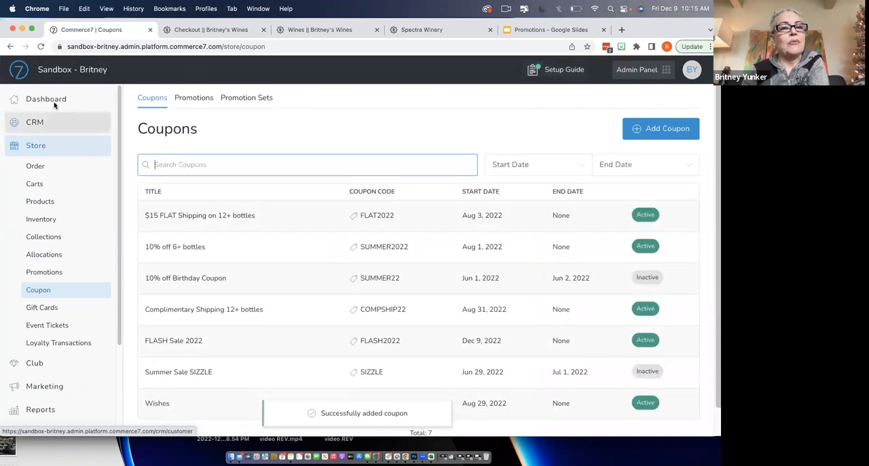
- Open the winery's storefront shop and add 12 bottles of 2019 Brit's Cabernet Sauvignon to the cart
click(70, 71)
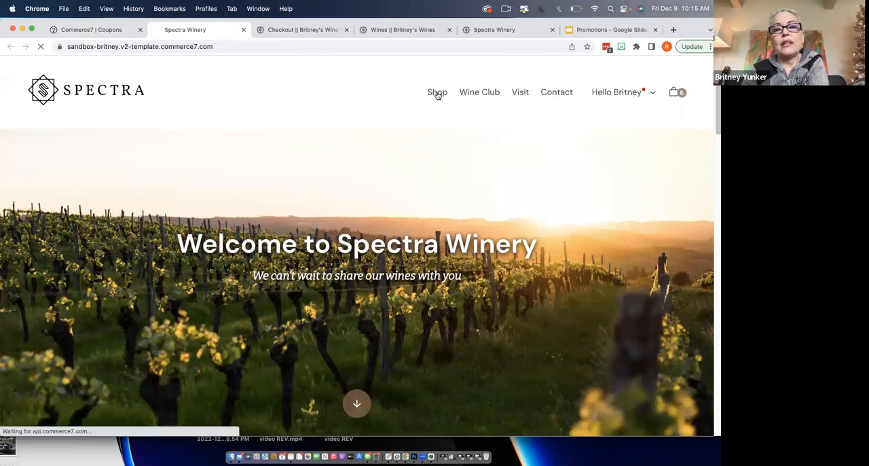
click(437, 92)
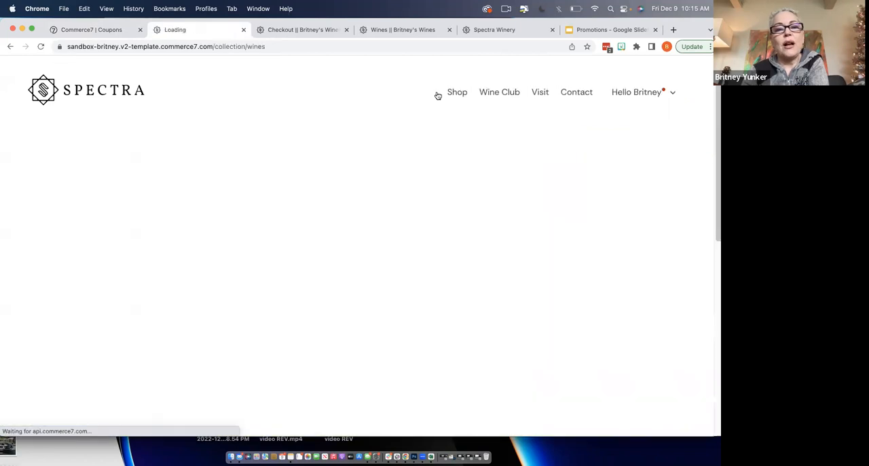
scroll(437, 95, down, 2)
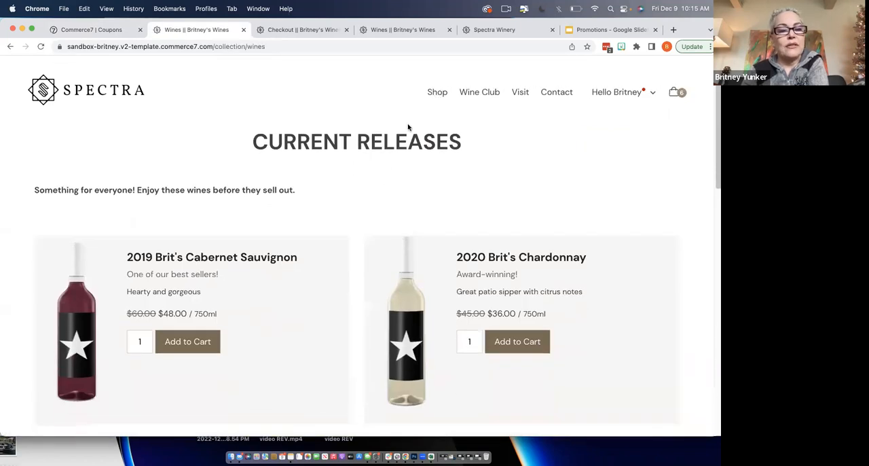
click(144, 345)
text(2)
click(191, 342)
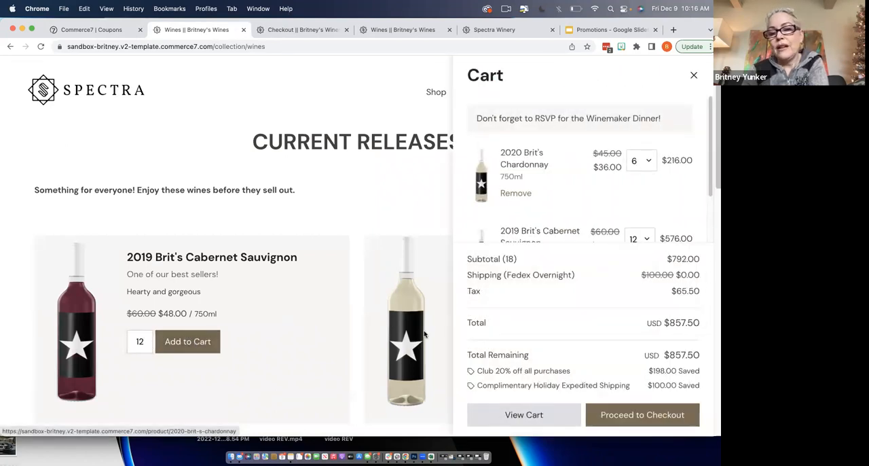
- Check out the cart of Chardonnay and Cabernet Sauvignon and place the order without a coupon
click(611, 415)
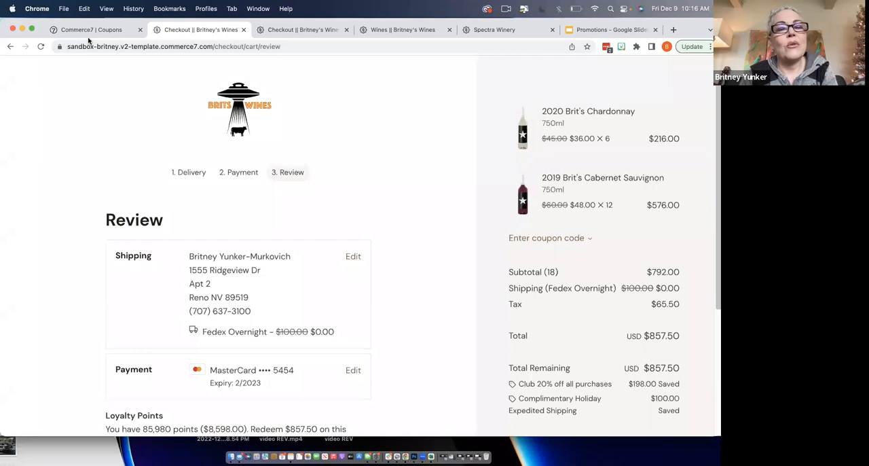
scroll(326, 203, down, 5)
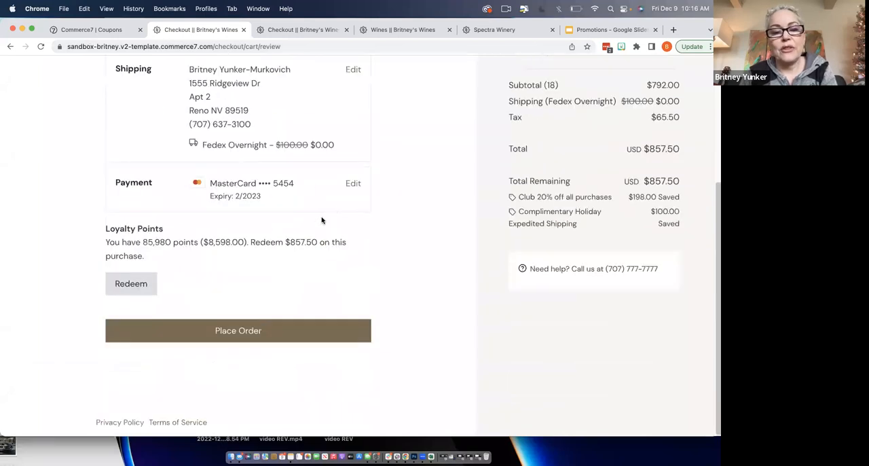
click(271, 332)
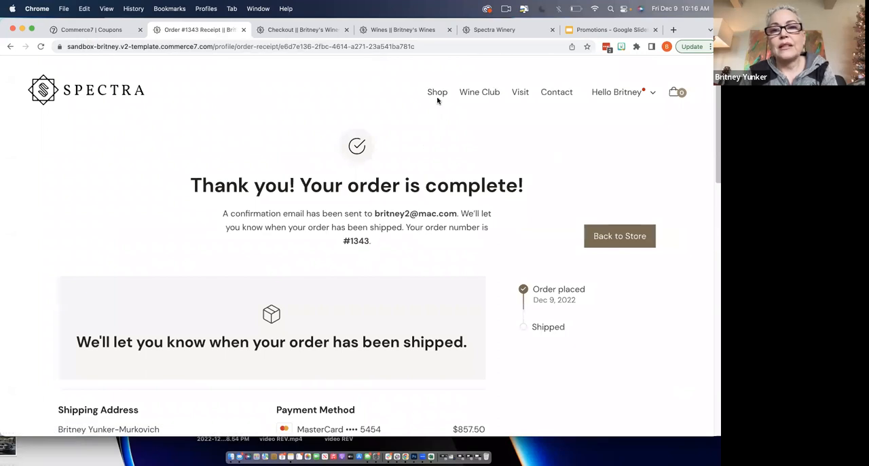
- Return to the shop and start a new cart with 12 bottles of 2019 Brit's Cabernet Sauvignon
click(437, 93)
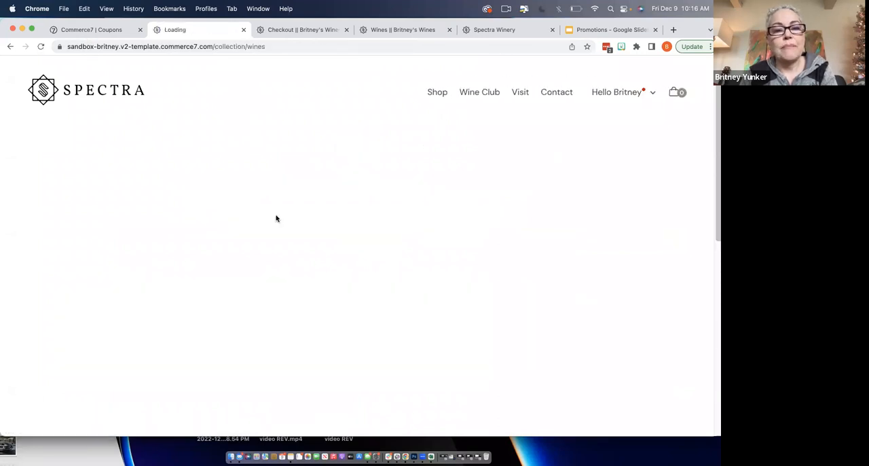
scroll(231, 289, down, 3)
click(142, 312)
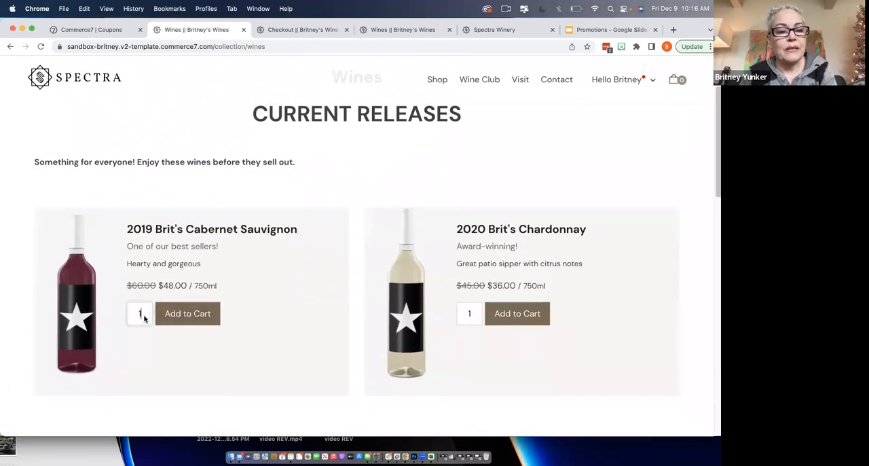
text(2)
click(202, 316)
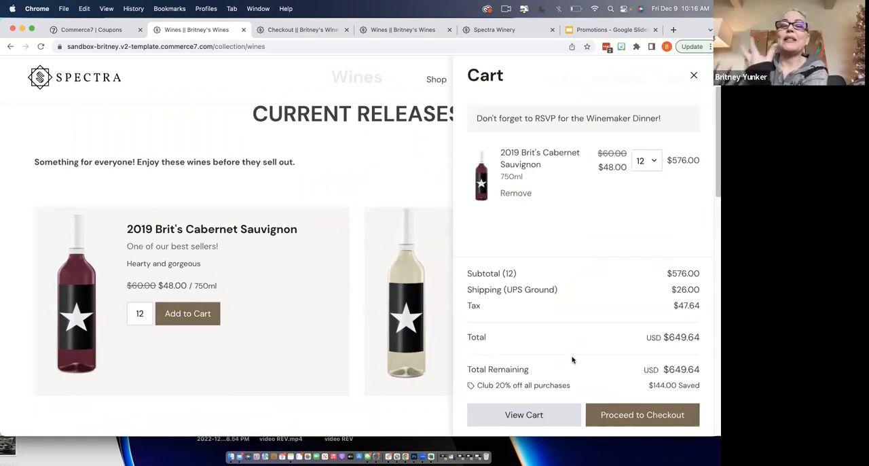
- Apply coupon code FLASH2022 to the 12-bottle Cabernet Sauvignon cart at checkout and place the order
click(608, 416)
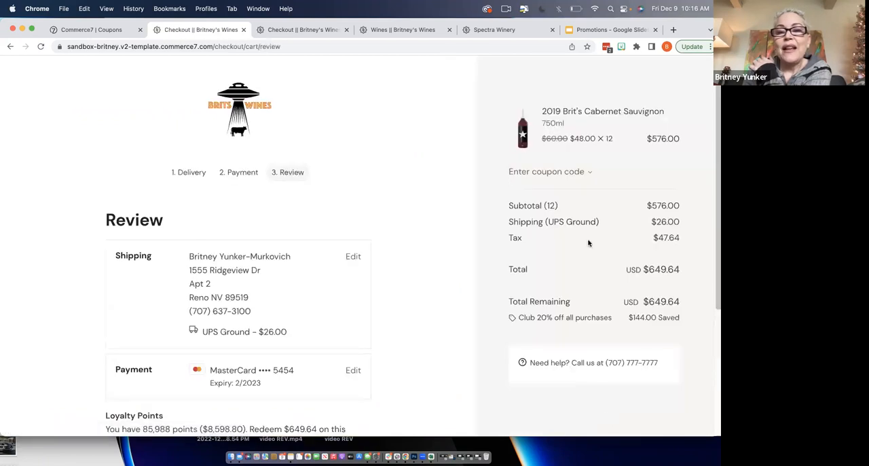
click(551, 174)
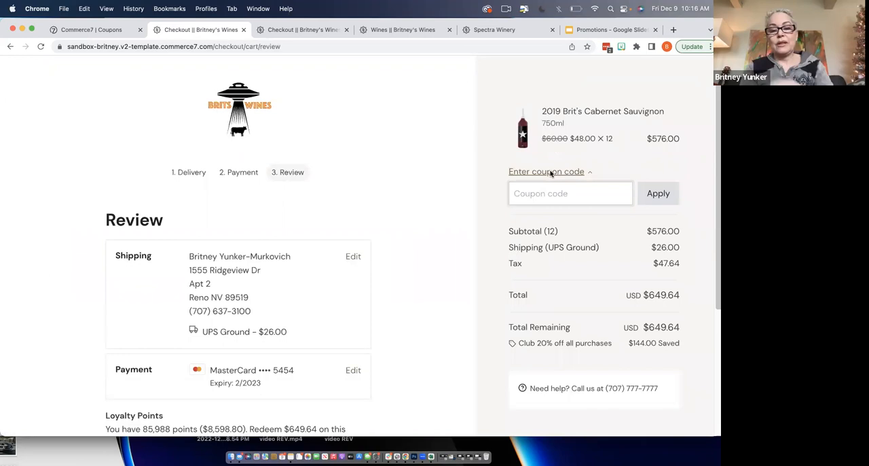
text(FLASH202)
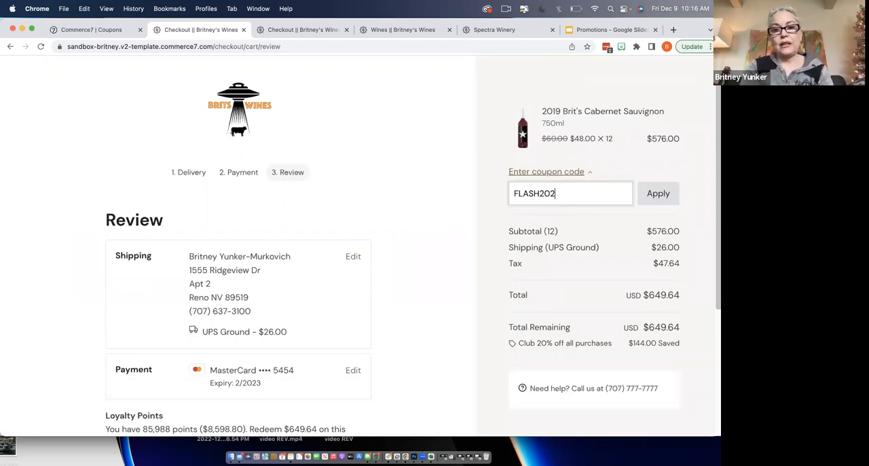
text(2)
click(660, 194)
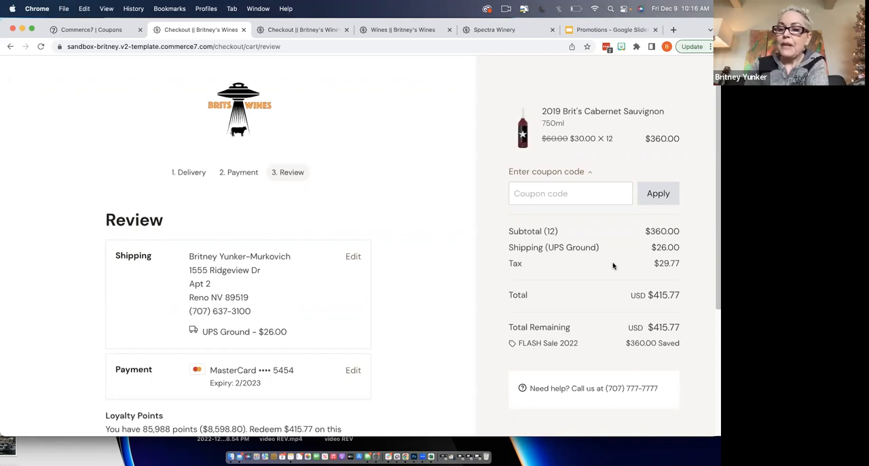
scroll(275, 351, down, 5)
click(265, 332)
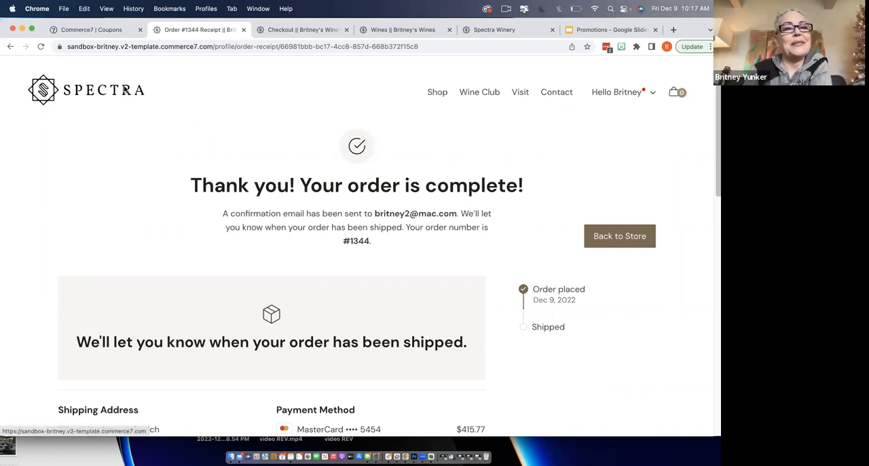
- Open the $669.64 inbound cart from Dec 9, 2022 in the admin panel and examine its coupon choices and order items
click(100, 31)
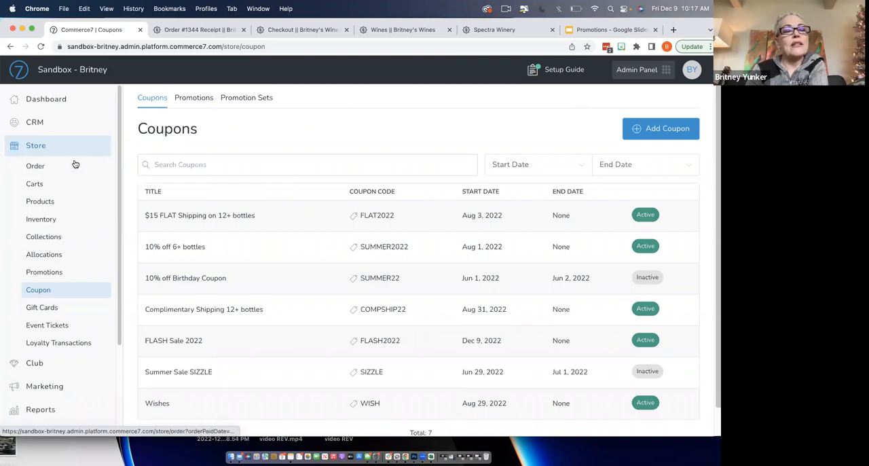
click(63, 184)
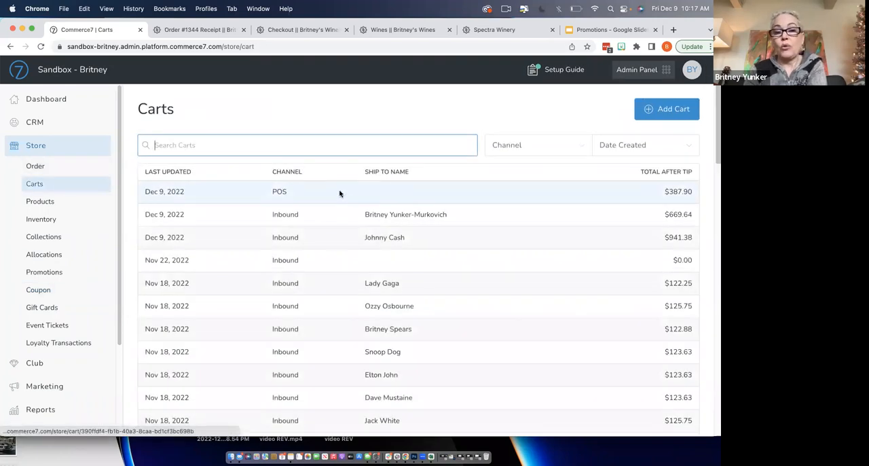
click(393, 216)
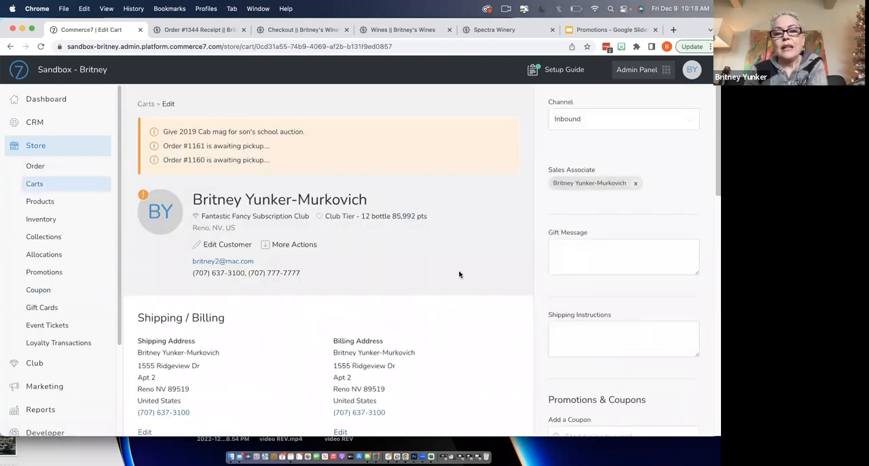
scroll(581, 292, down, 5)
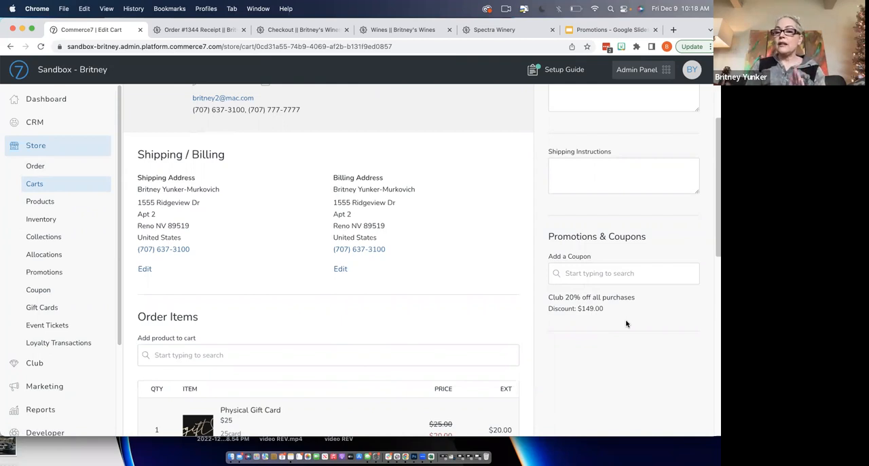
click(592, 275)
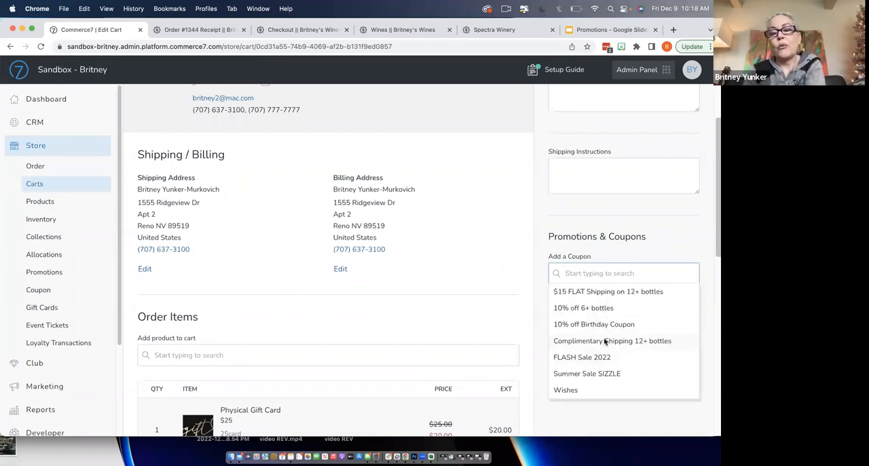
click(601, 412)
scroll(326, 339, down, 3)
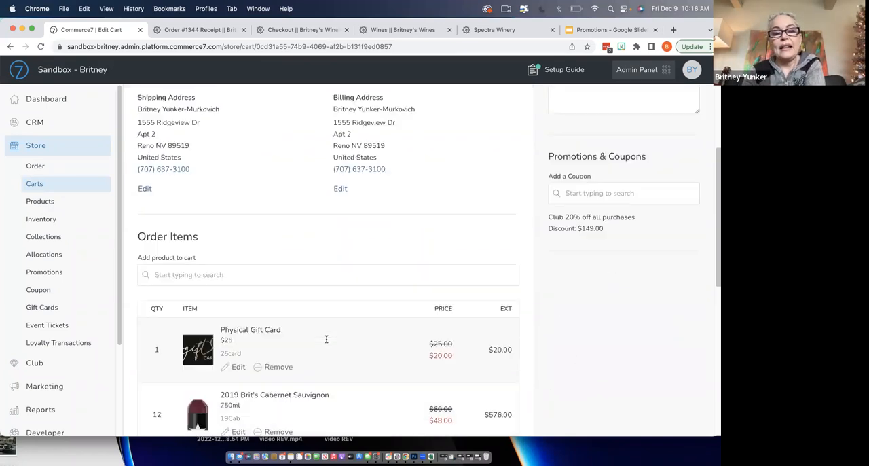
scroll(326, 338, down, 1)
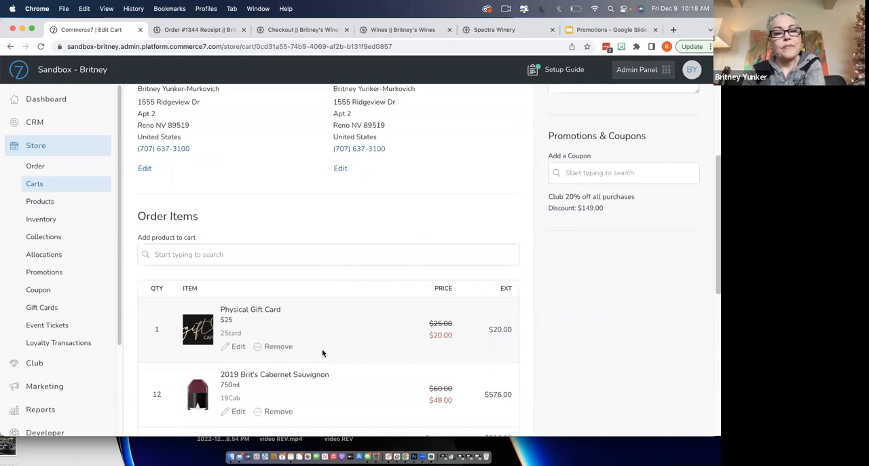
scroll(323, 352, up, 7)
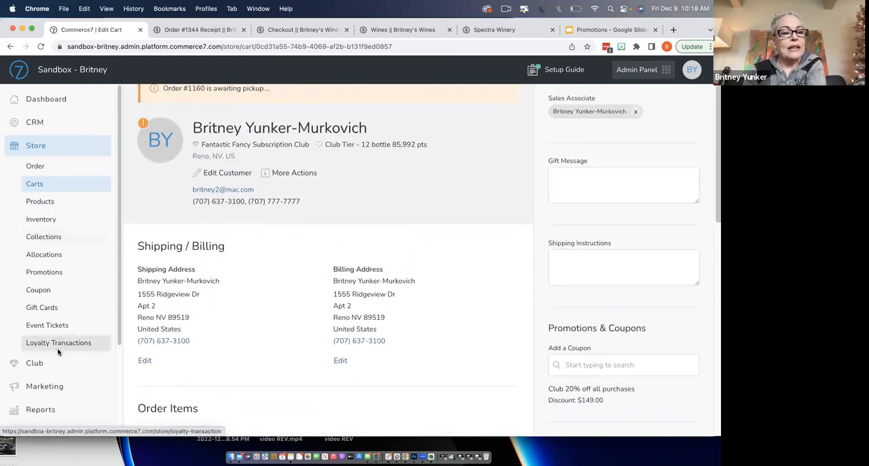
- Open the Fantastic Fancy Subscription Club membership from Nov 18, 2022 and look through its details
click(41, 362)
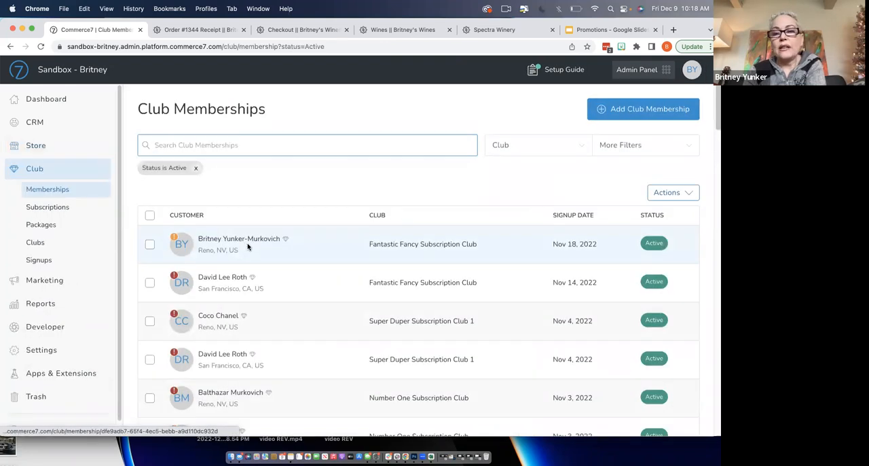
click(262, 245)
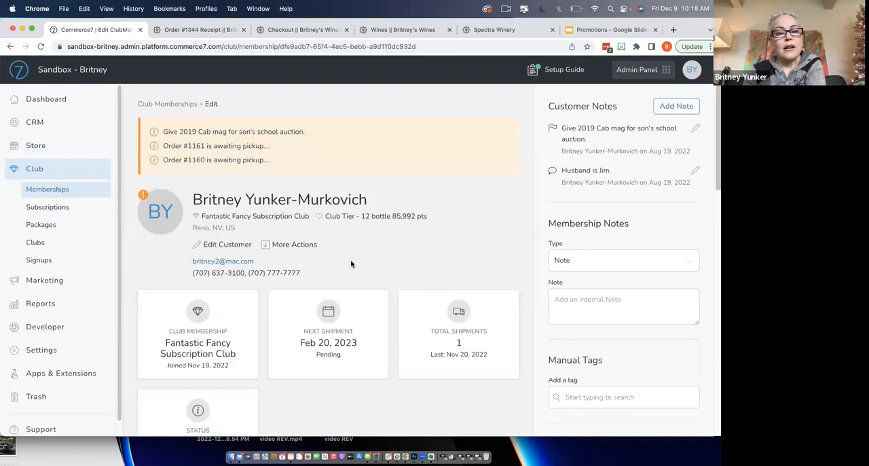
scroll(381, 256, down, 10)
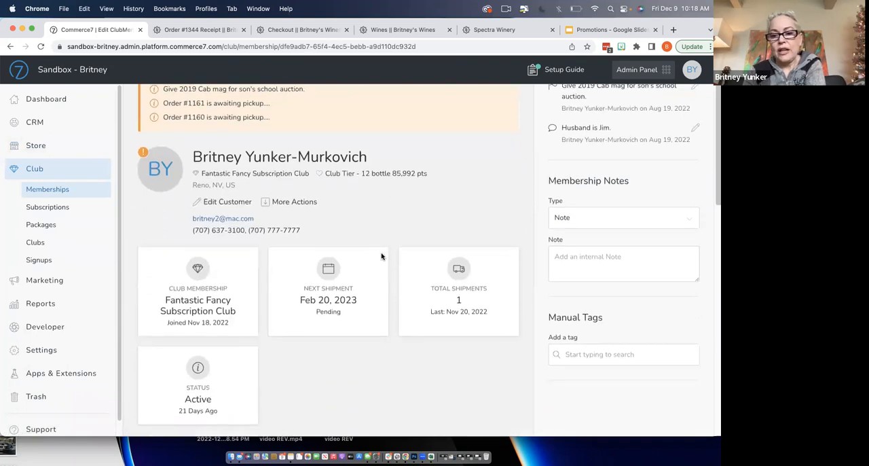
scroll(382, 256, down, 2)
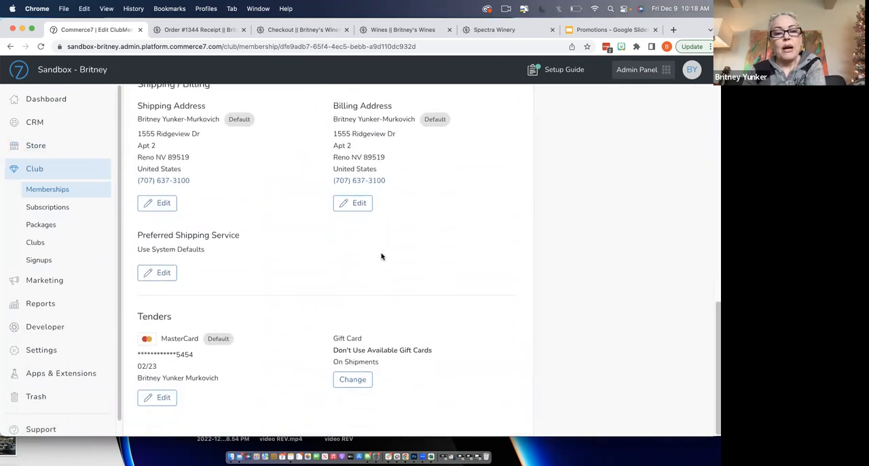
scroll(382, 256, up, 6)
scroll(367, 244, up, 1)
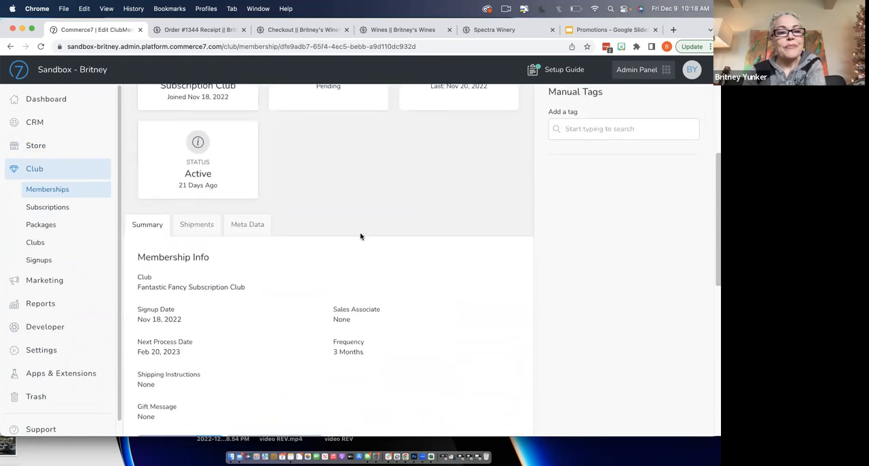
scroll(213, 215, up, 5)
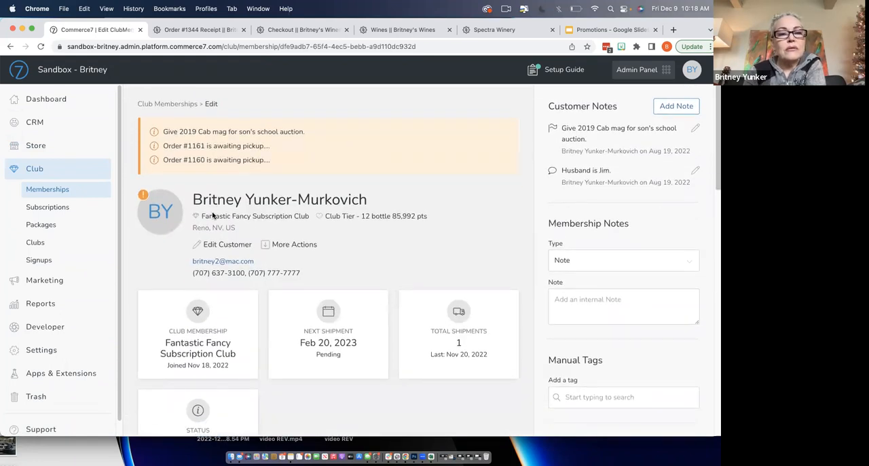
- Open the Fall 2022 package of the Fancy Case Club and examine its Coupons in Package section
click(56, 226)
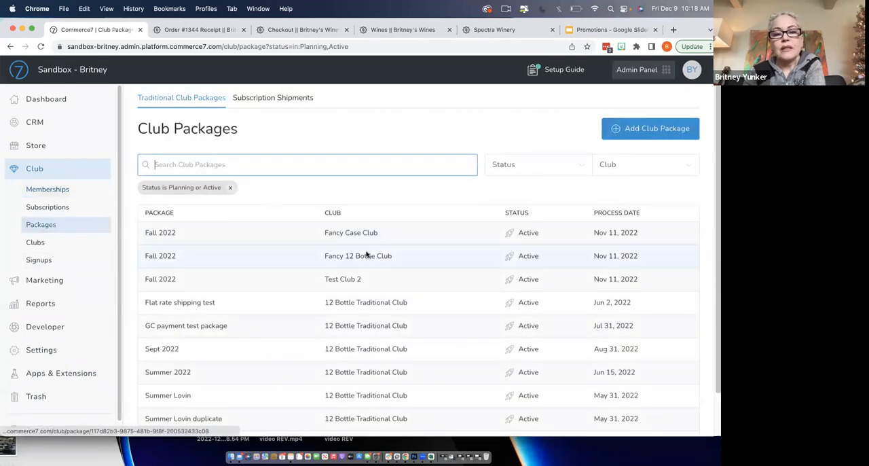
click(364, 237)
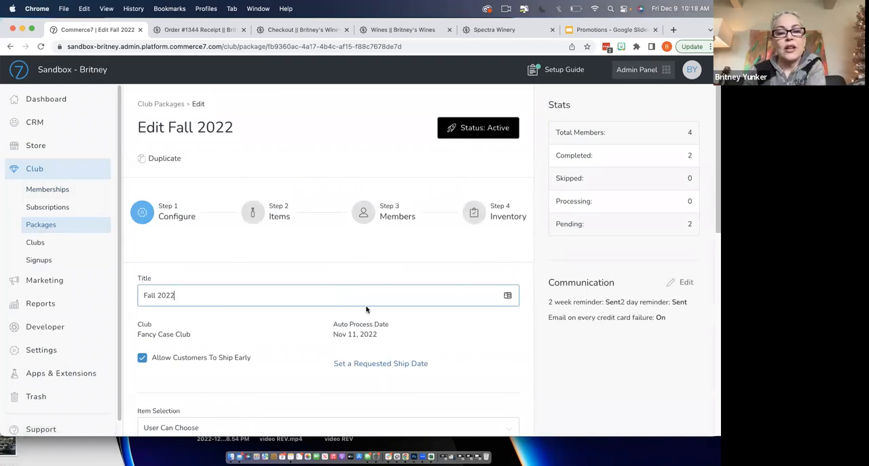
scroll(363, 306, down, 5)
scroll(366, 309, down, 2)
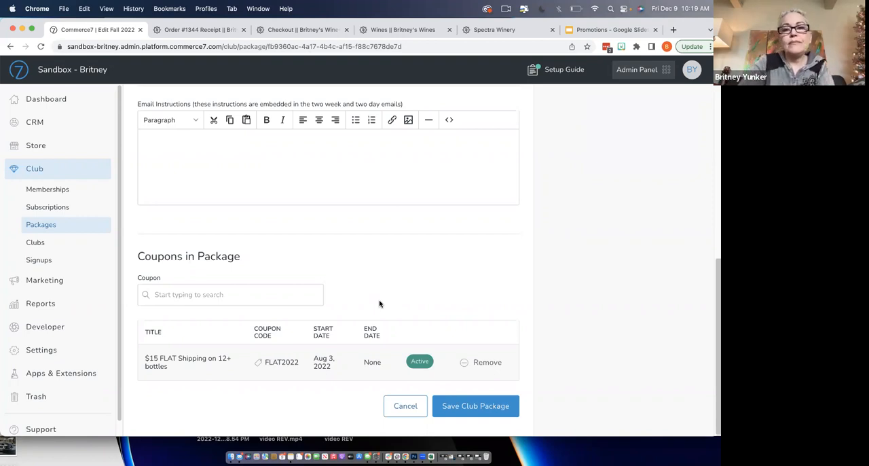
- Switch to the POS and start a guest order with one 2019 Brit's Cabernet Sauvignon
click(650, 69)
click(660, 68)
click(662, 68)
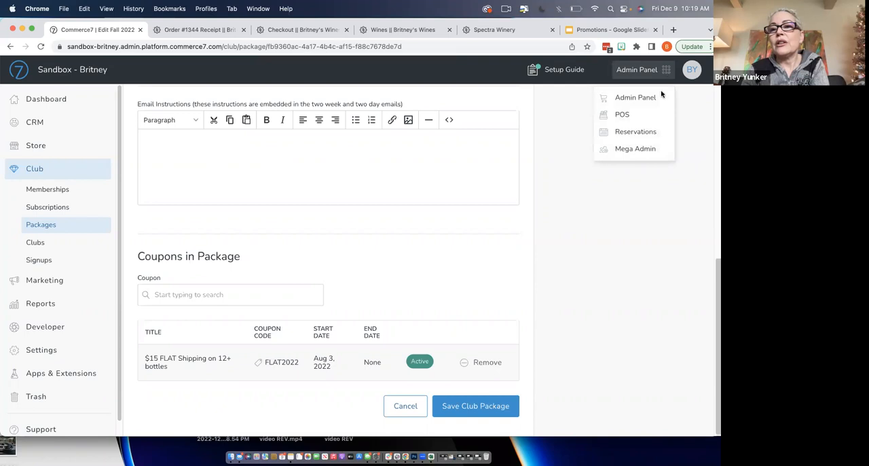
click(626, 116)
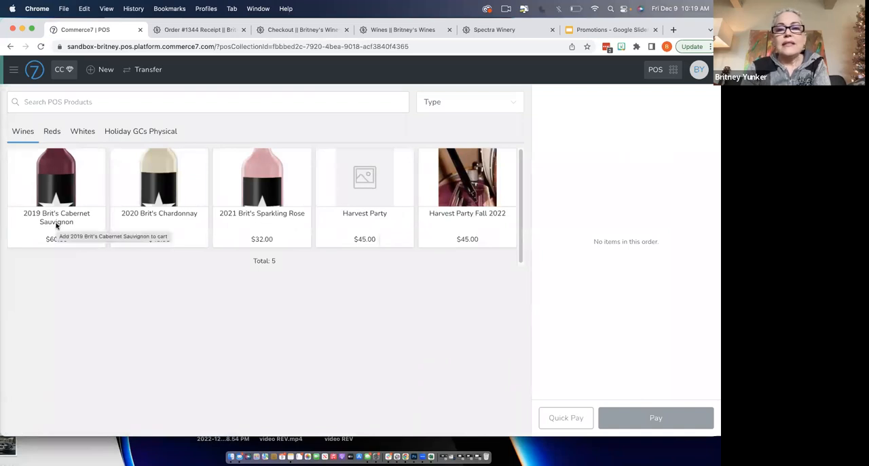
click(61, 183)
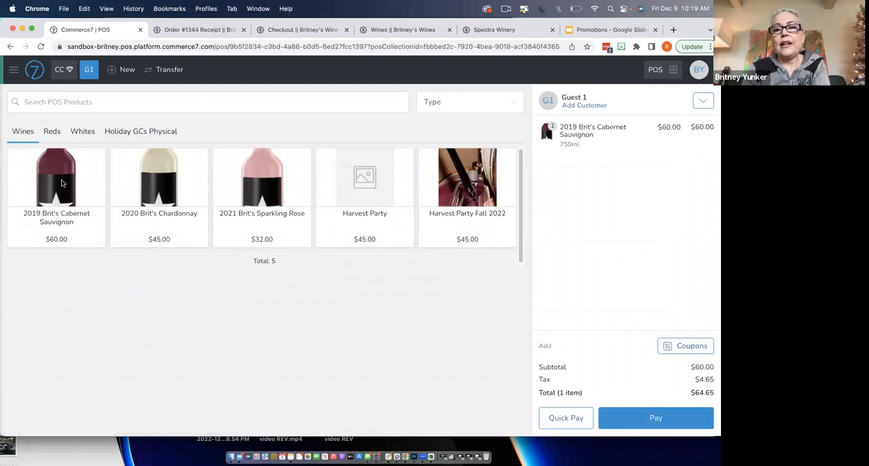
- Set the 2019 Brit's Cabernet Sauvignon quantity to 12 and apply the FLASH Sale 2022 coupon to the guest order
click(574, 136)
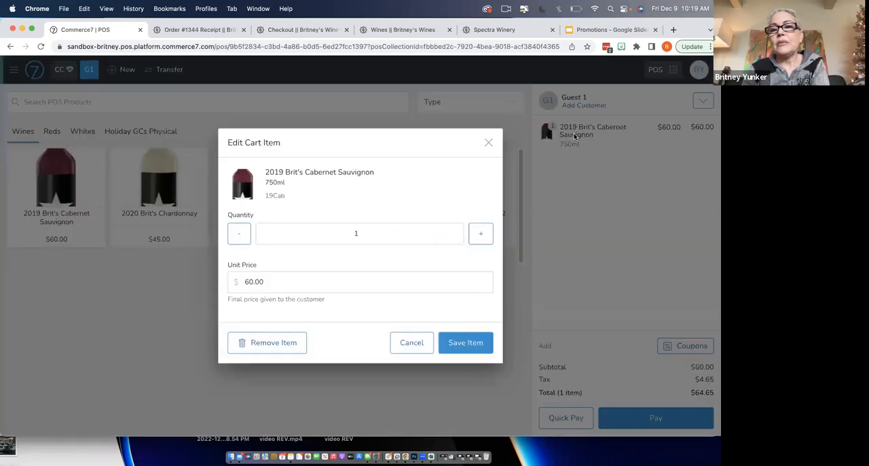
click(367, 233)
text(2)
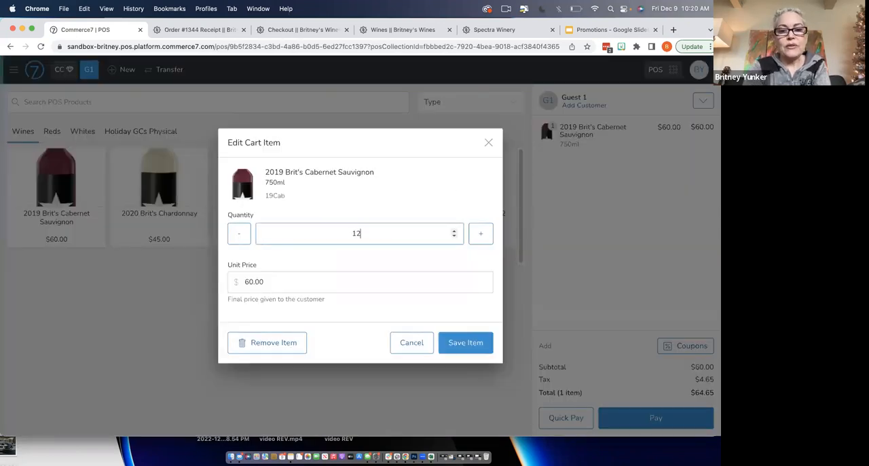
click(456, 344)
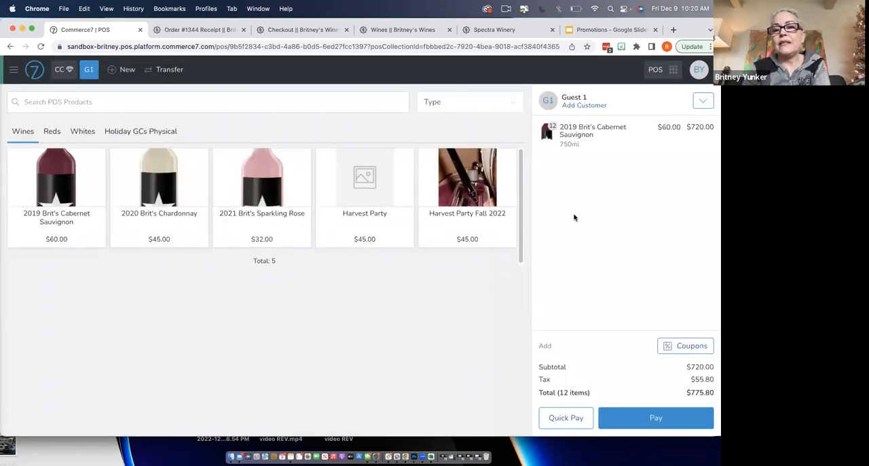
click(685, 345)
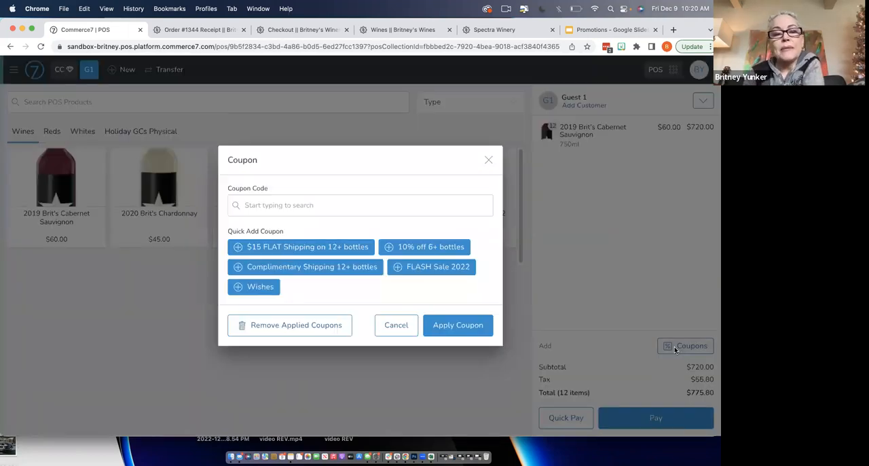
click(465, 267)
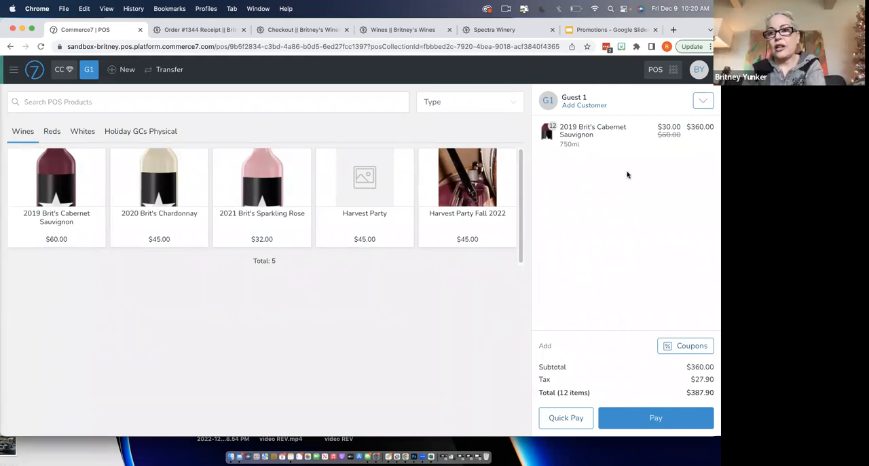
- Return to the admin panel and look through the store's Promotions and Coupons lists, ending on the promotions
click(673, 70)
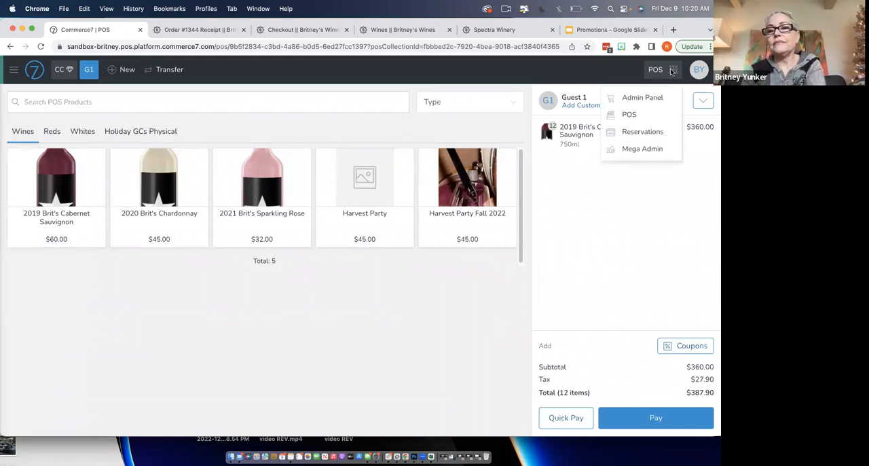
click(643, 98)
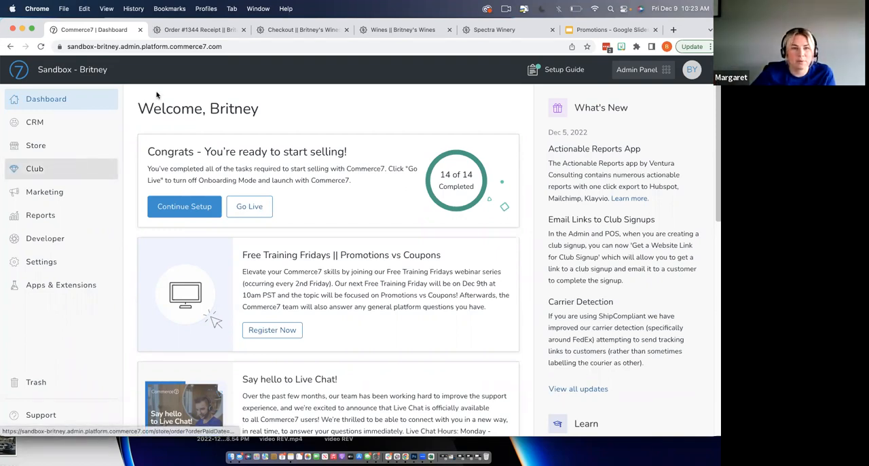
click(67, 148)
click(60, 271)
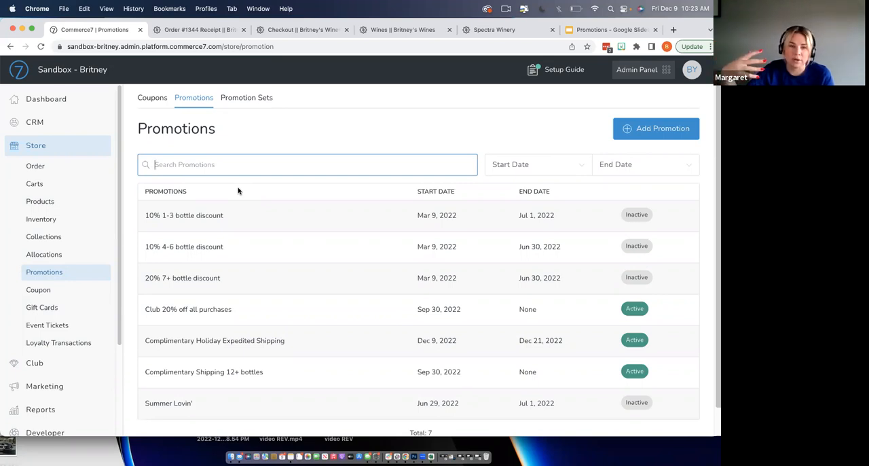
click(151, 99)
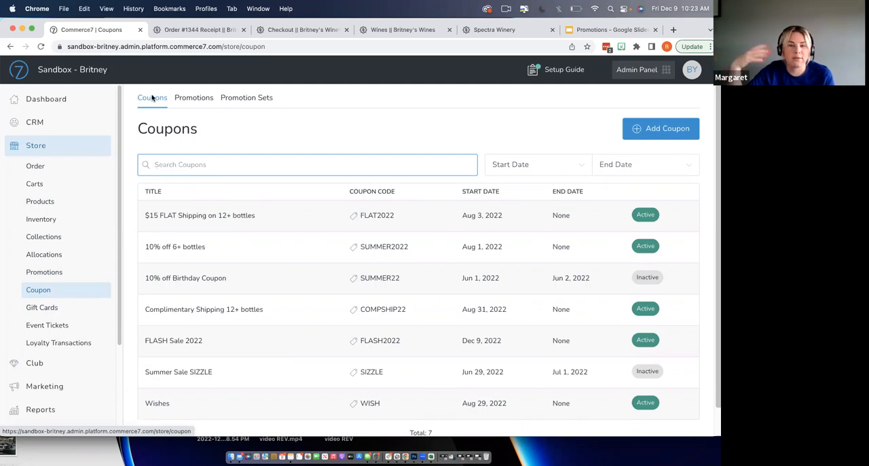
click(200, 99)
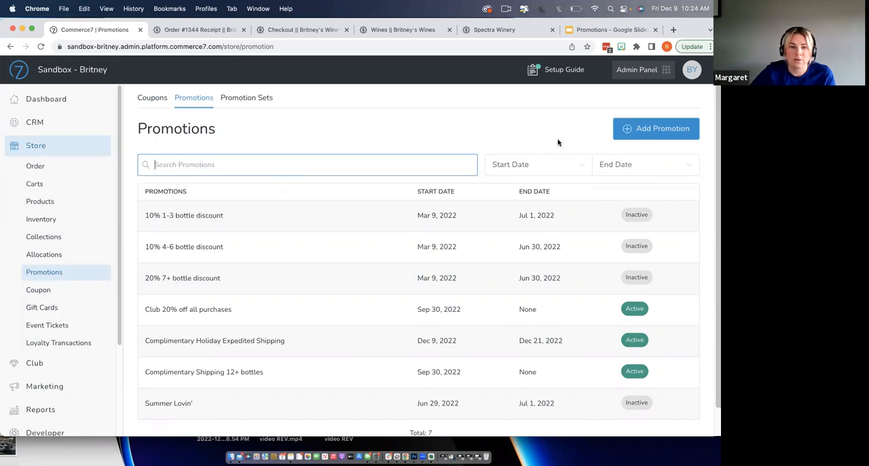
- Start a new promotion titled "12+ 15%"
click(644, 128)
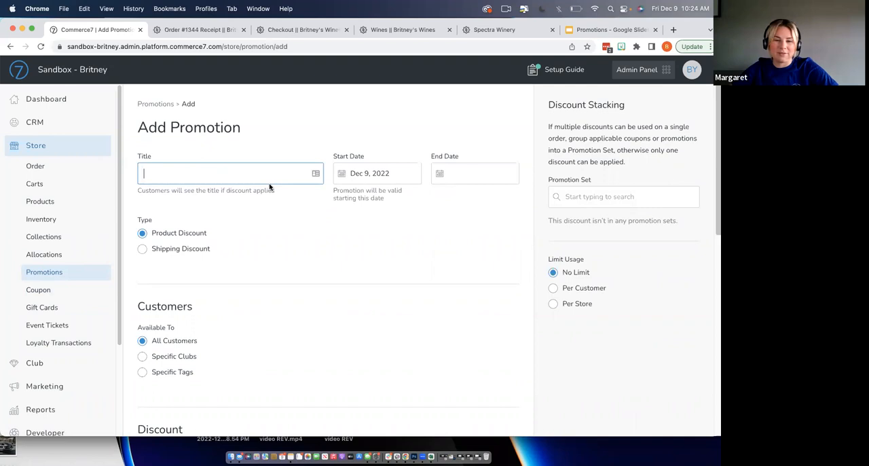
text(12+)
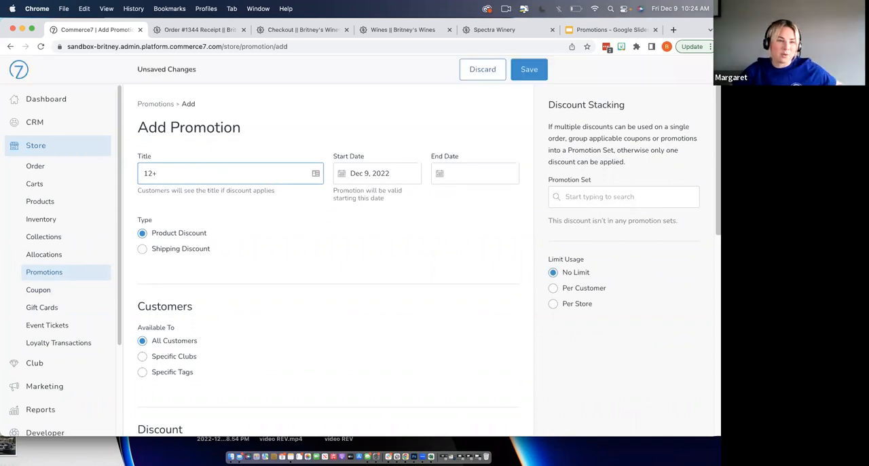
text( 15%)
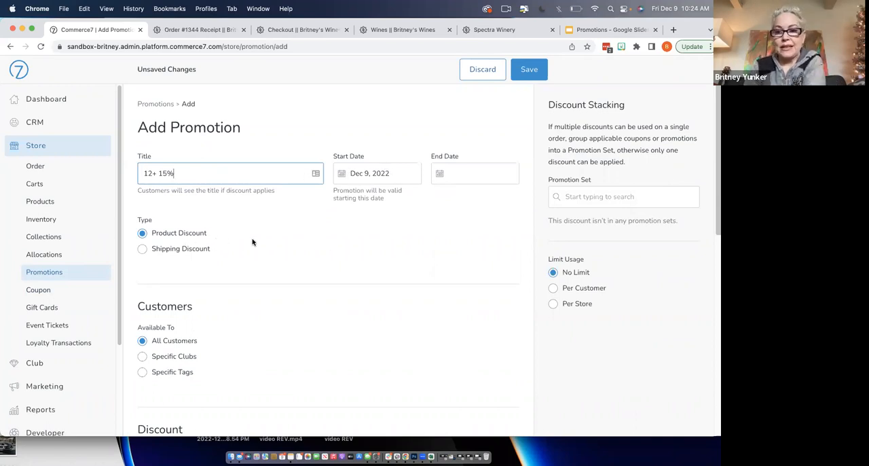
- Make the new promotion available only to specific clubs and choose the 6-Bottle Club
scroll(273, 248, down, 1)
scroll(273, 248, down, 1)
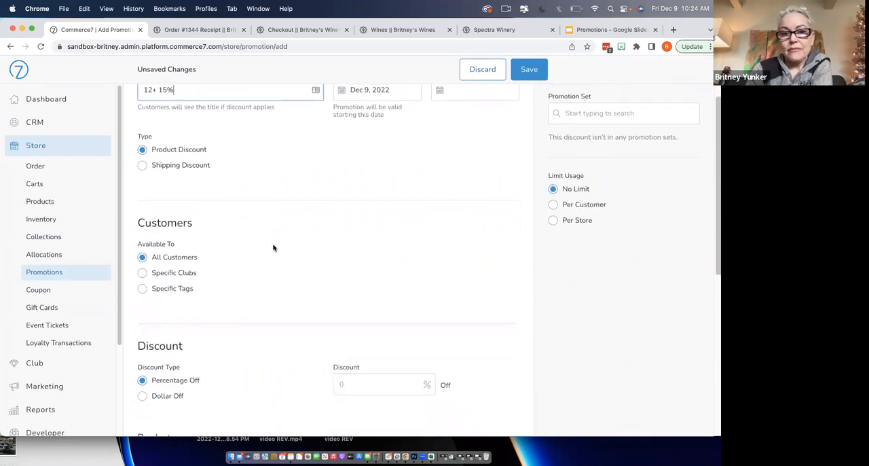
scroll(273, 248, down, 1)
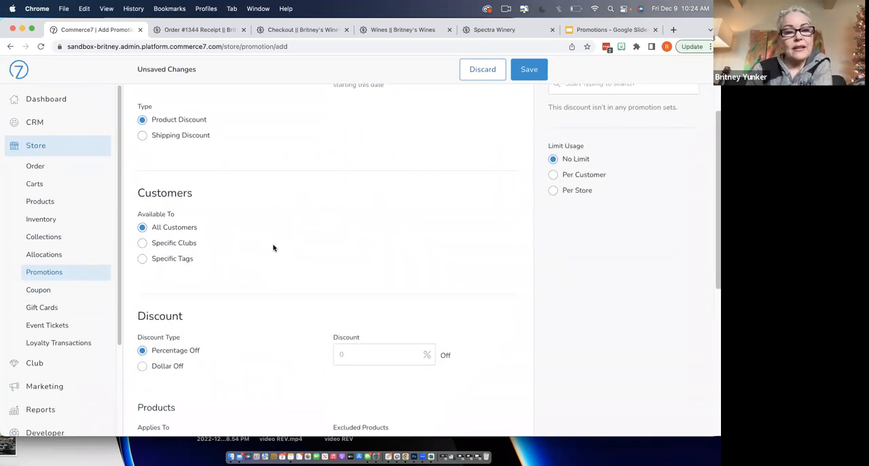
click(142, 243)
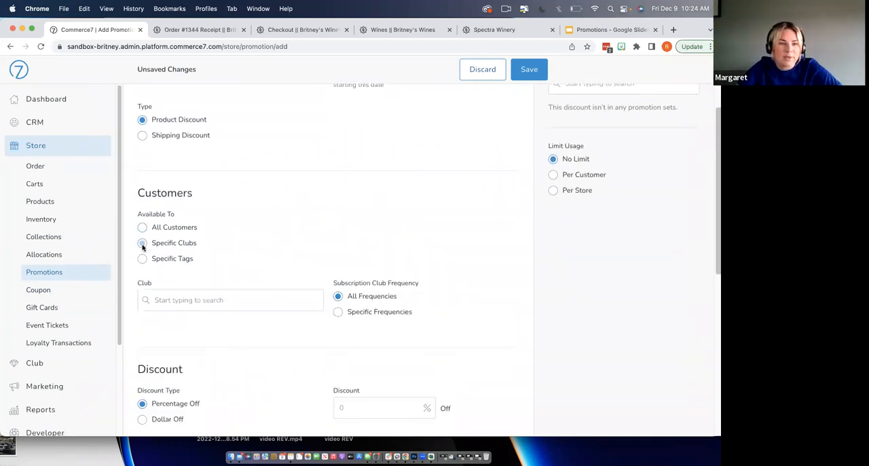
click(194, 300)
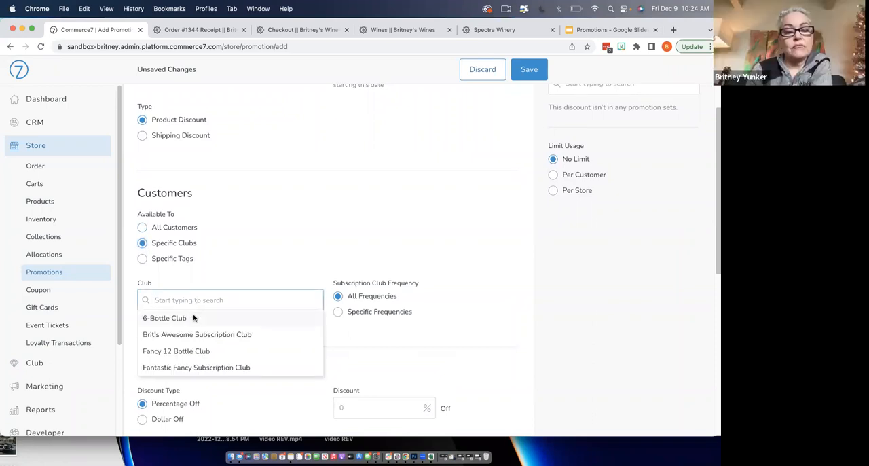
click(193, 319)
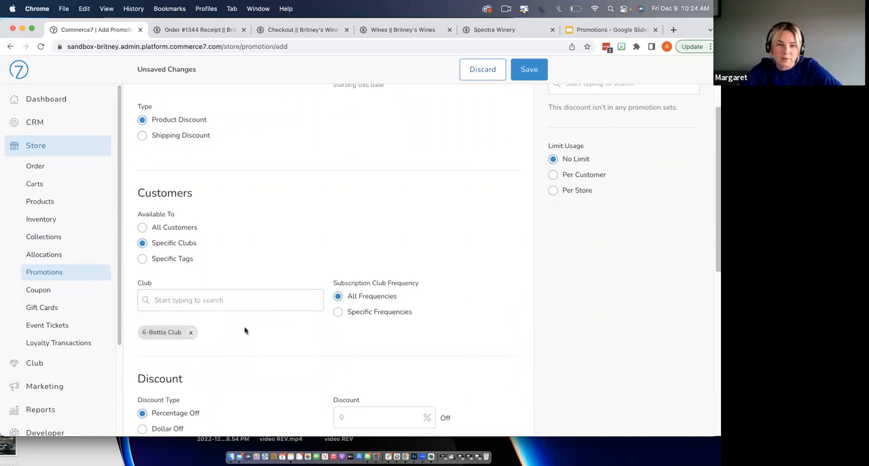
- Set the promotion's percentage discount to 15% off
scroll(303, 330, down, 5)
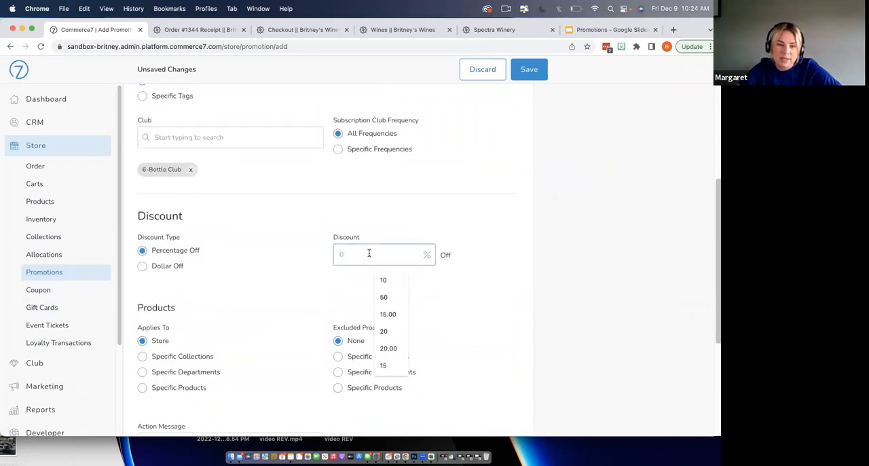
text(15)
click(326, 293)
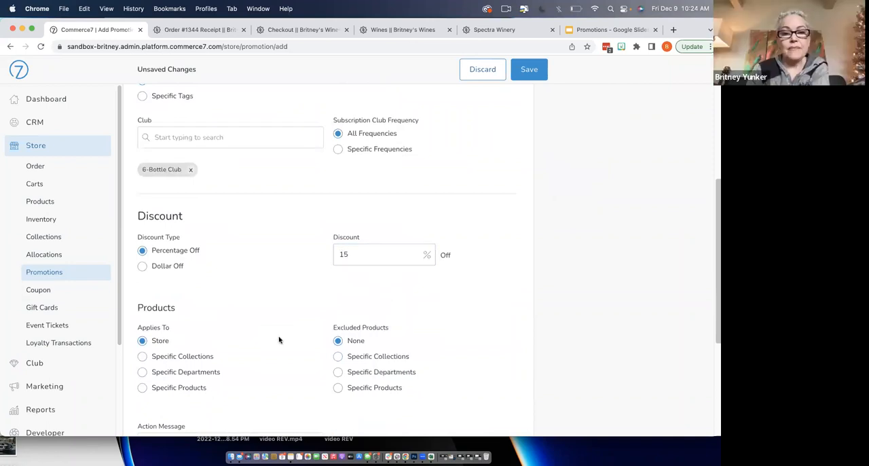
- Base the promotion's order requirement on quantity with a minimum of 12, and save the promotion
scroll(278, 339, down, 3)
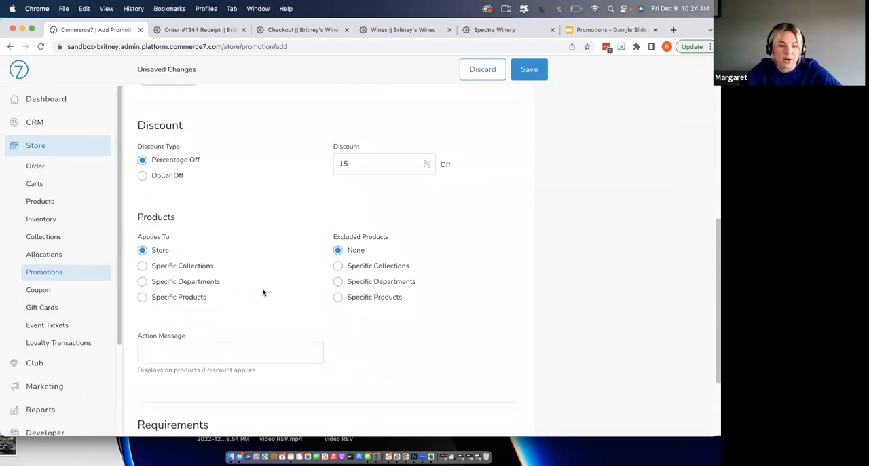
scroll(264, 292, down, 3)
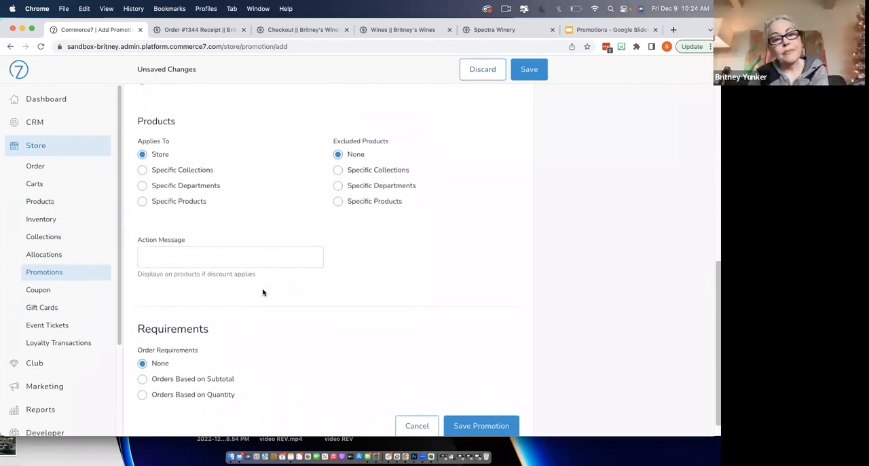
scroll(264, 293, down, 1)
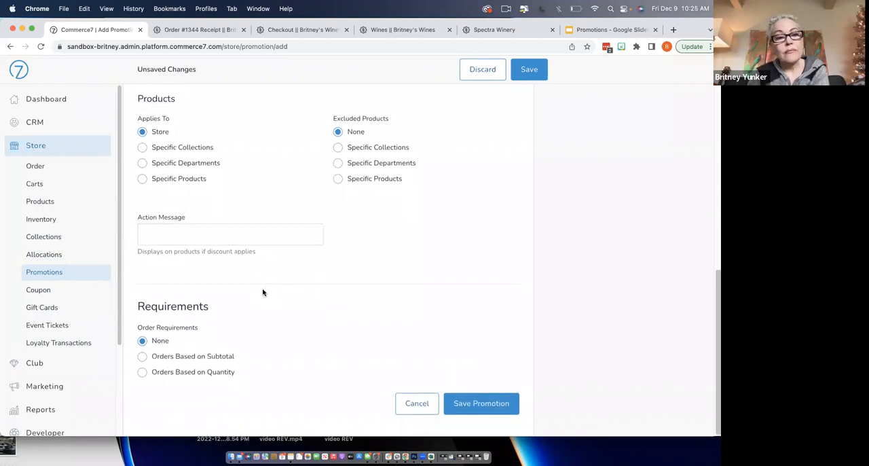
click(142, 372)
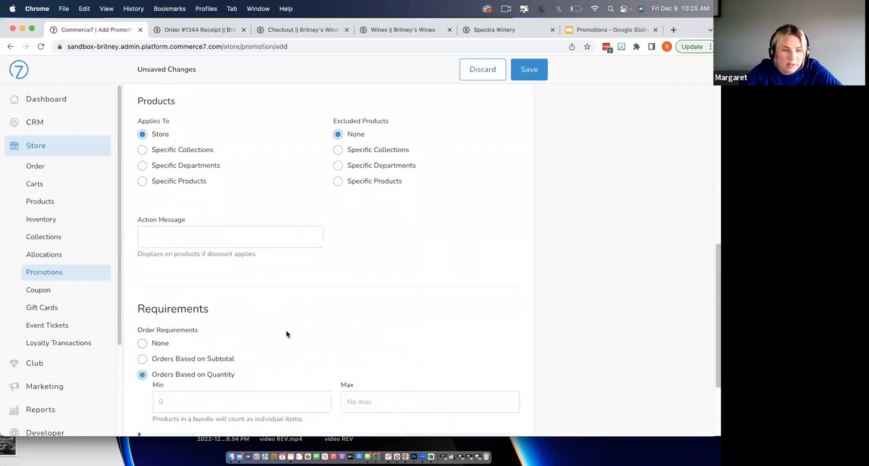
scroll(287, 333, down, 2)
click(239, 345)
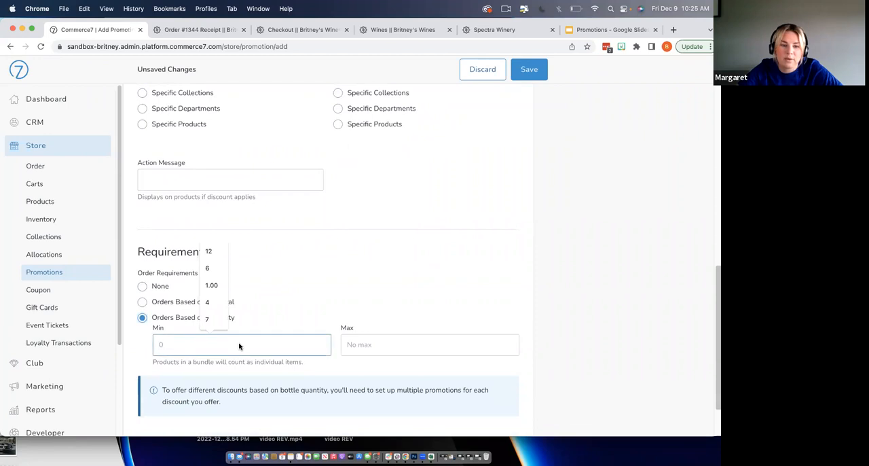
click(209, 251)
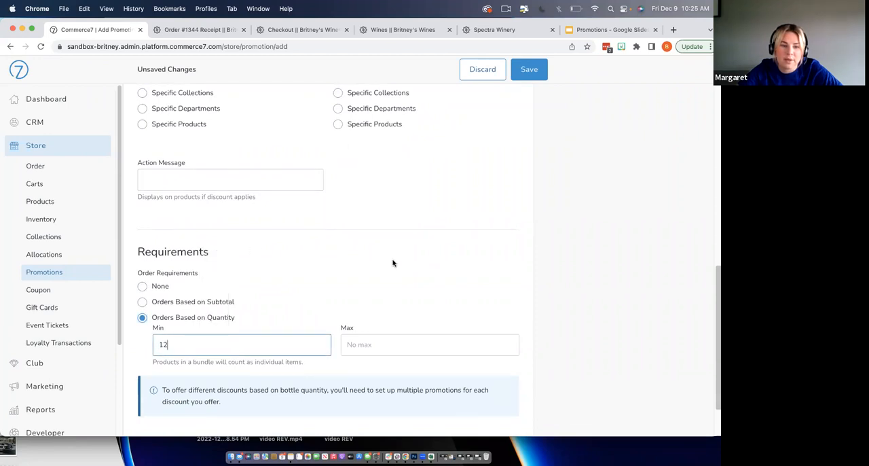
scroll(392, 262, down, 2)
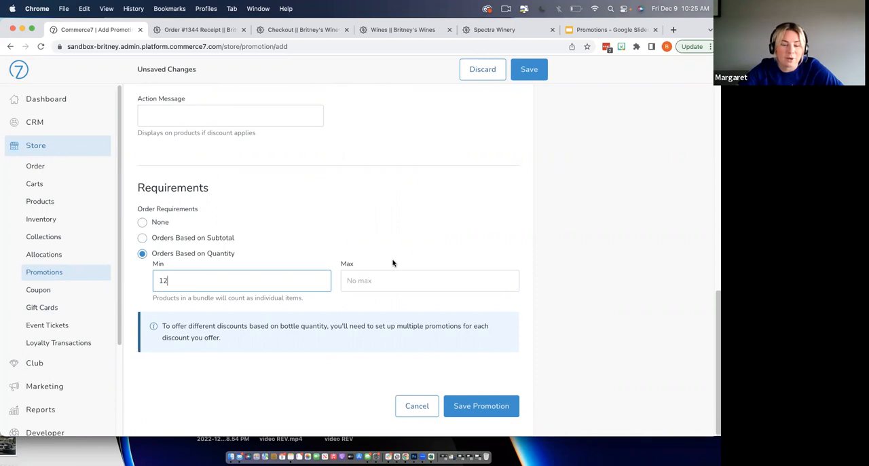
click(484, 406)
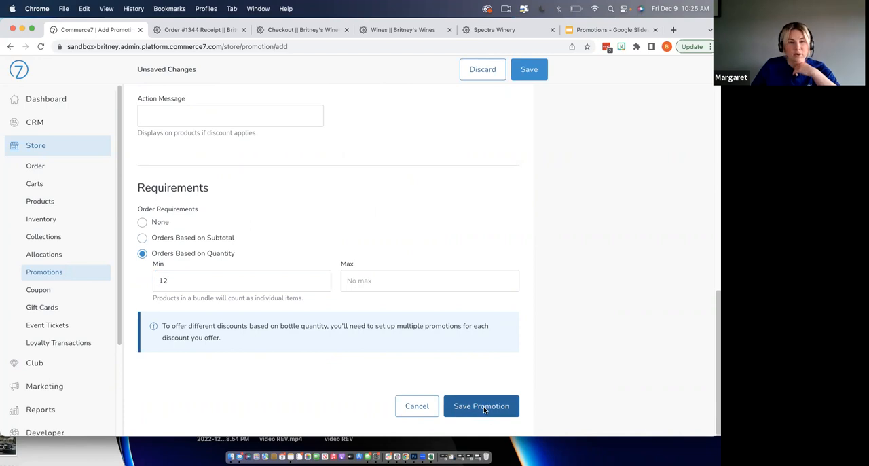
- Add the 12+ 15% promotion to the Holiday Club promotion set and save the set
click(263, 99)
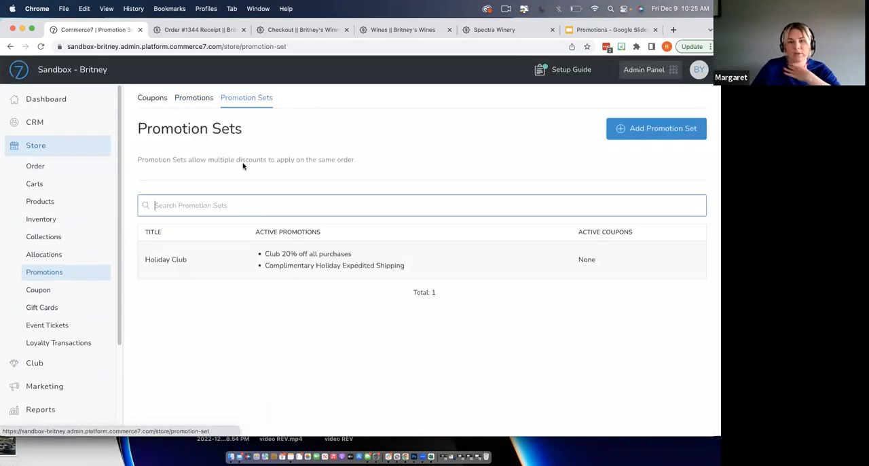
click(374, 260)
scroll(366, 312, down, 1)
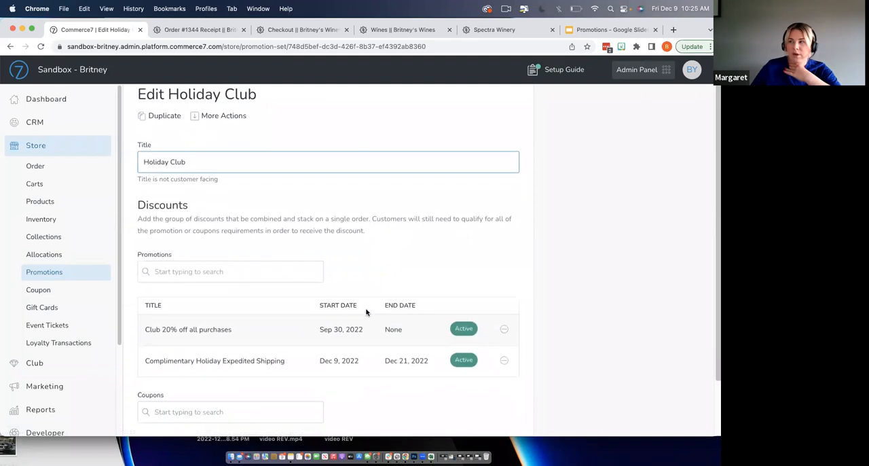
click(291, 273)
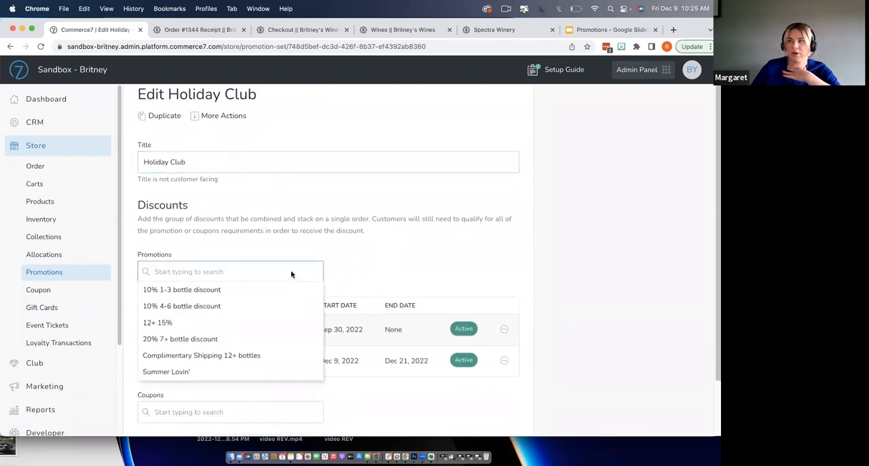
click(268, 323)
scroll(326, 310, down, 3)
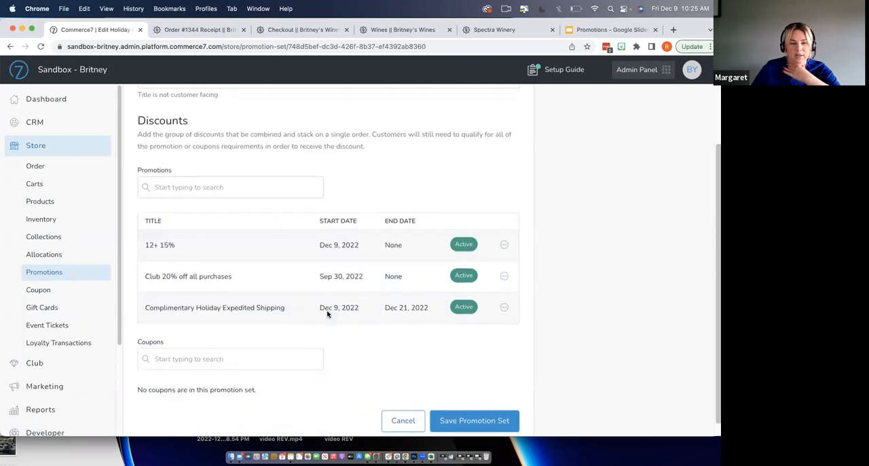
click(474, 406)
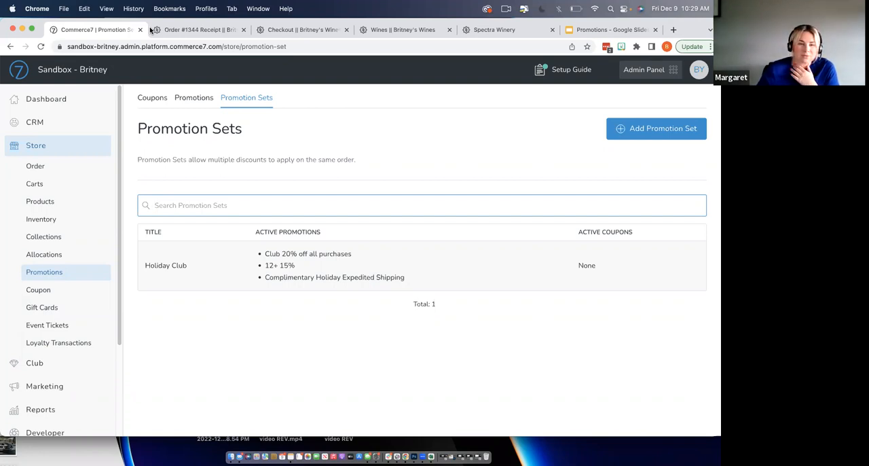
- Open the admin panel's Support page with its Knowledge Base, ticket and live chat options
scroll(53, 297, down, 3)
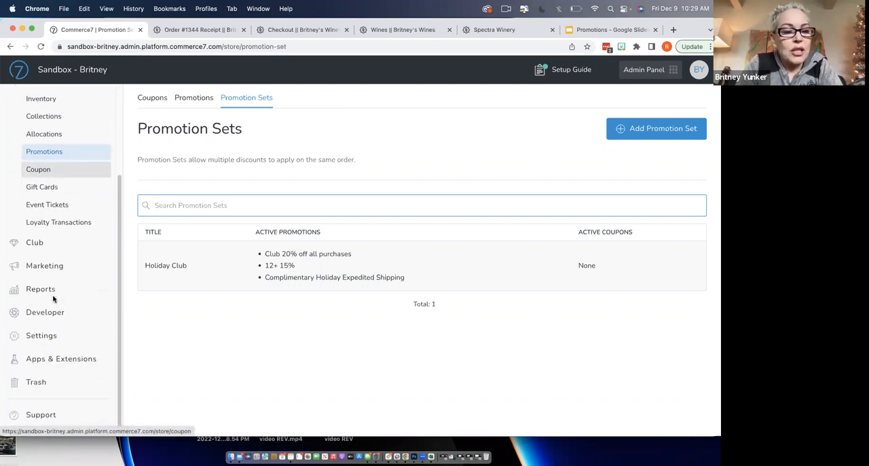
click(58, 415)
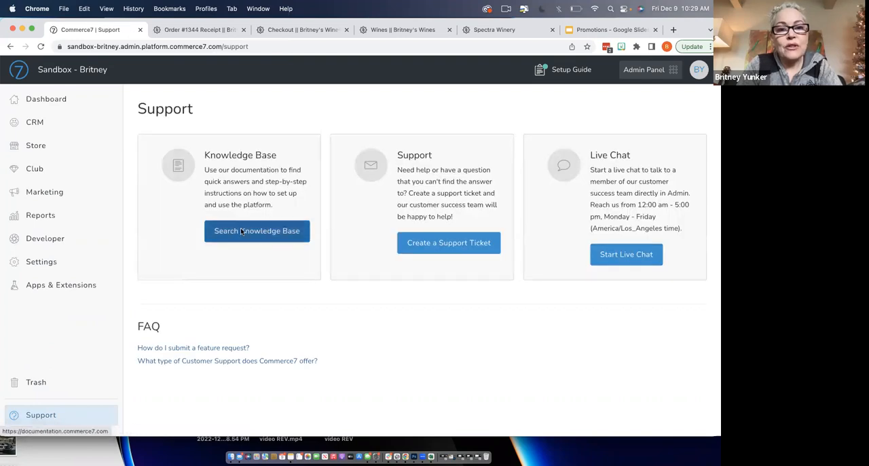
- Search the Knowledge Base for "promotions" and open the article "Discounts: Promotions, Coupons and Promotion Sets"
click(210, 231)
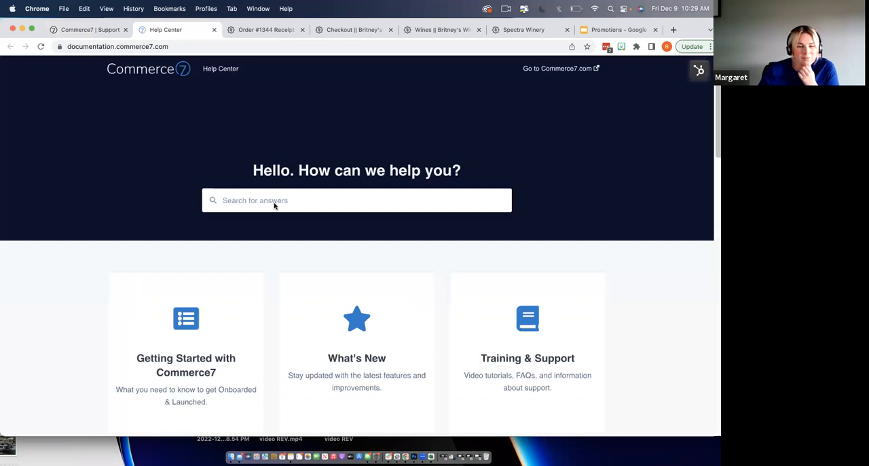
click(276, 200)
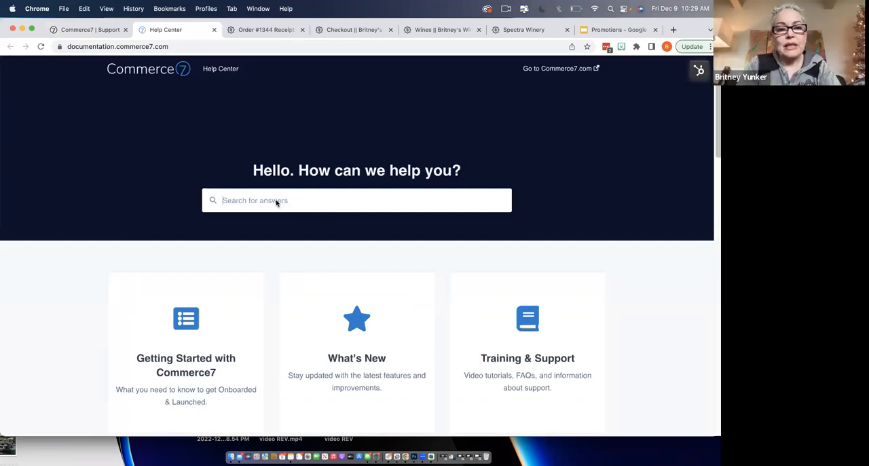
text(promotions)
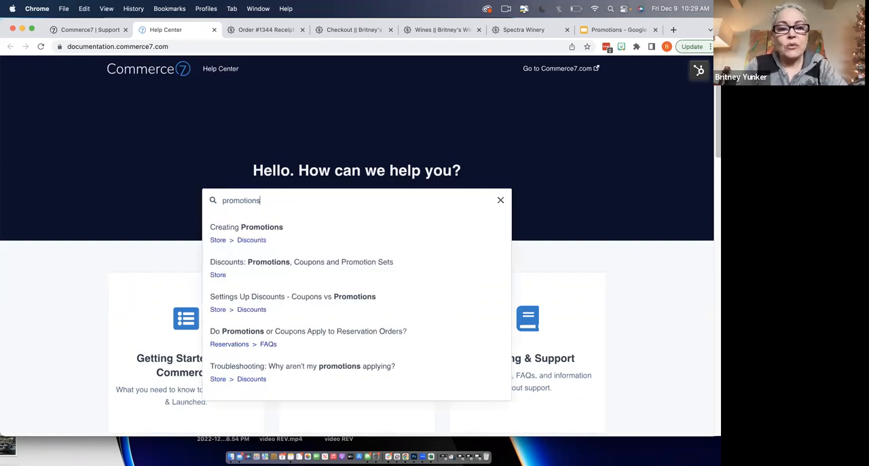
click(311, 270)
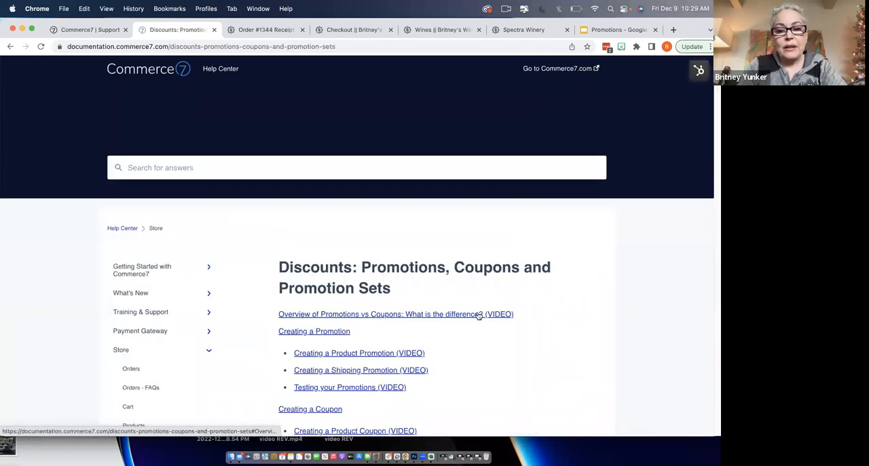
- Review the discounts article's contents list, its Promotion Sets section, and its instructions and videos on creating promotions and coupons
scroll(477, 314, down, 2)
scroll(477, 315, down, 2)
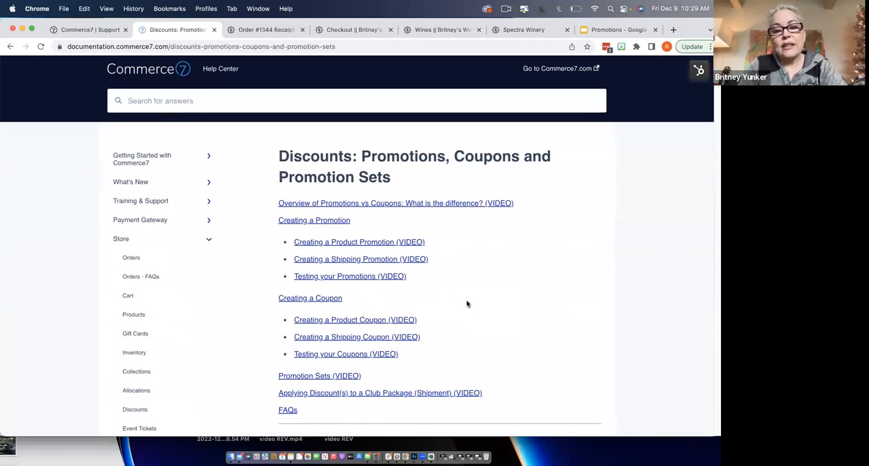
scroll(466, 304, down, 2)
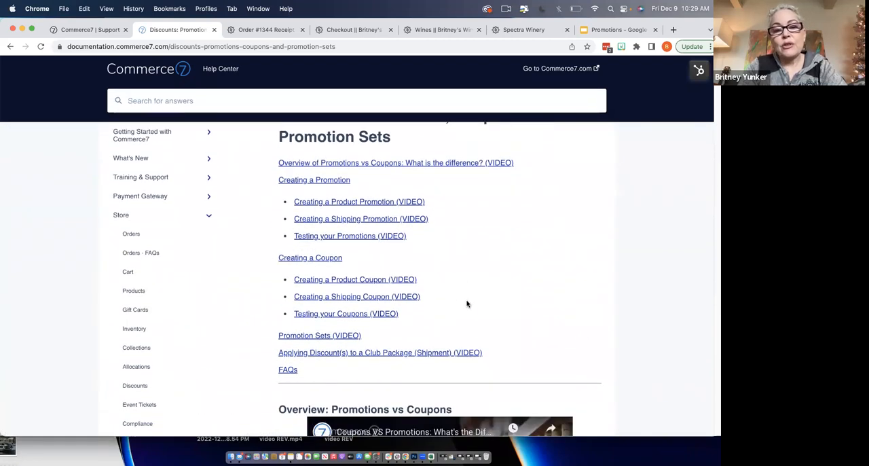
click(357, 338)
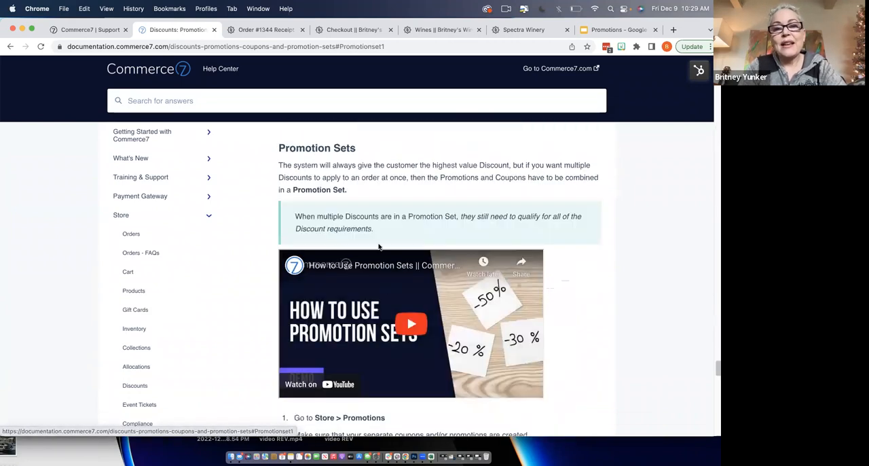
scroll(403, 358, down, 2)
scroll(403, 359, up, 3)
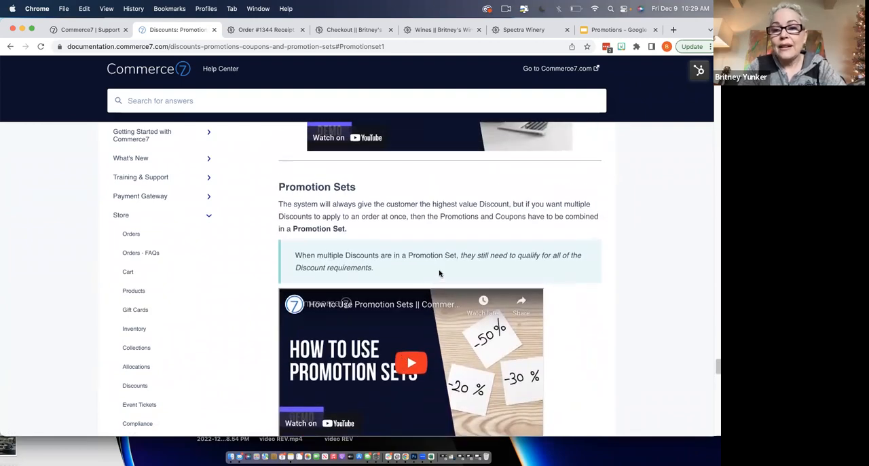
scroll(439, 273, up, 20)
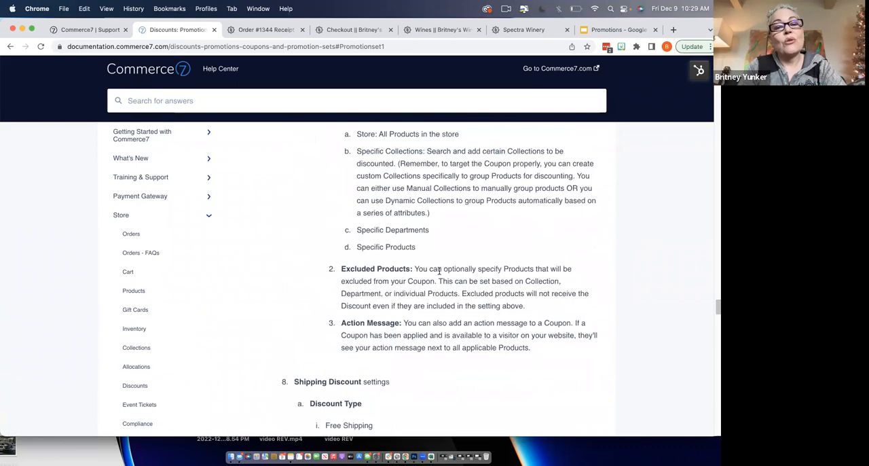
scroll(438, 270, up, 3)
scroll(439, 271, down, 15)
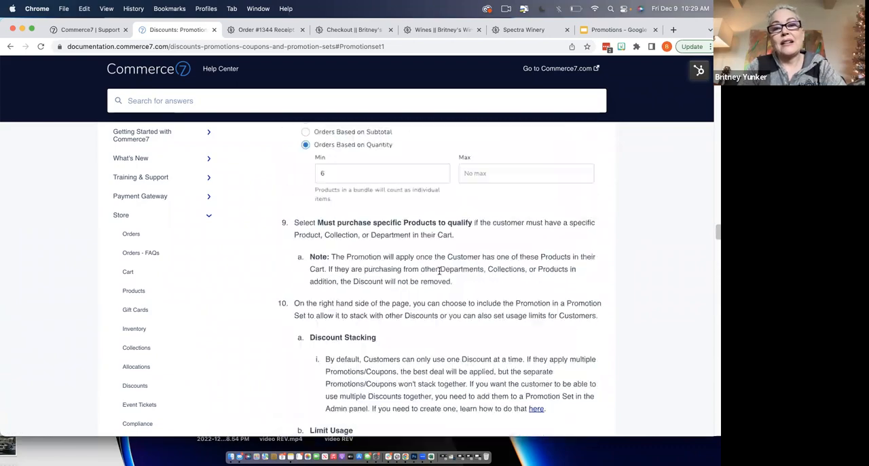
scroll(440, 273, up, 20)
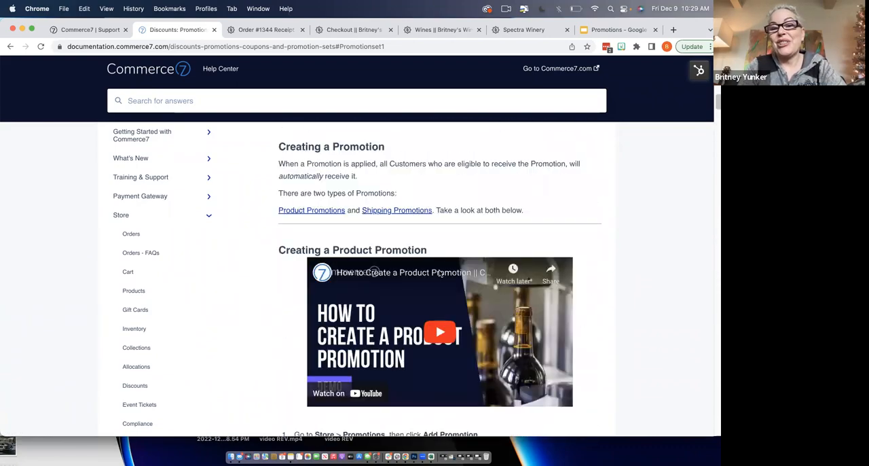
scroll(425, 345, down, 2)
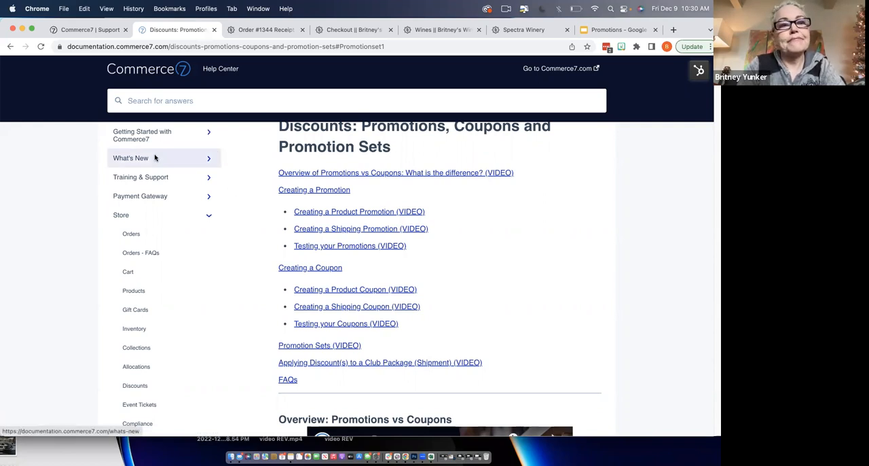
click(93, 30)
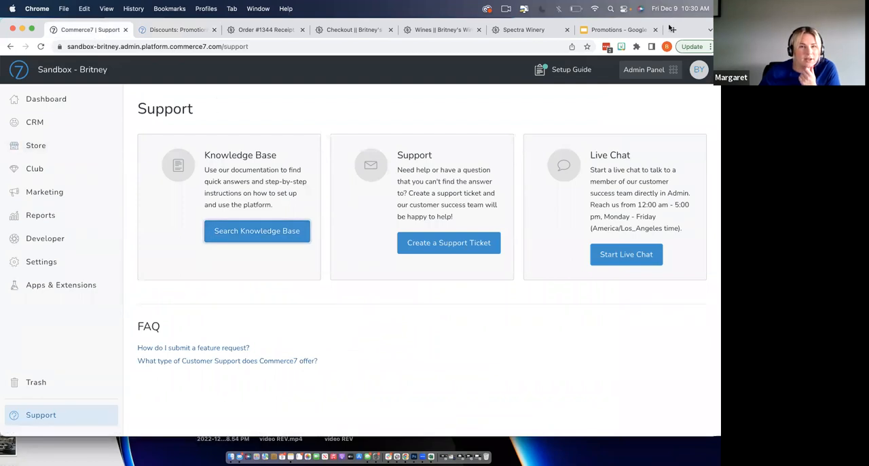
drag(671, 28, 672, 56)
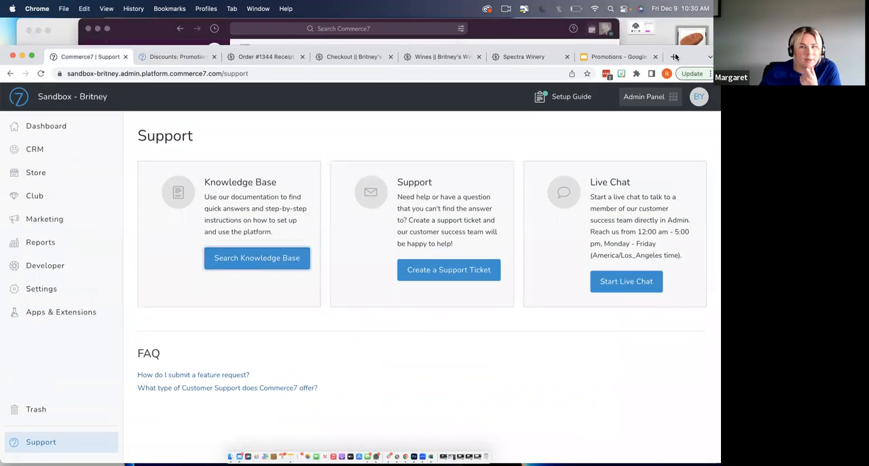
click(178, 57)
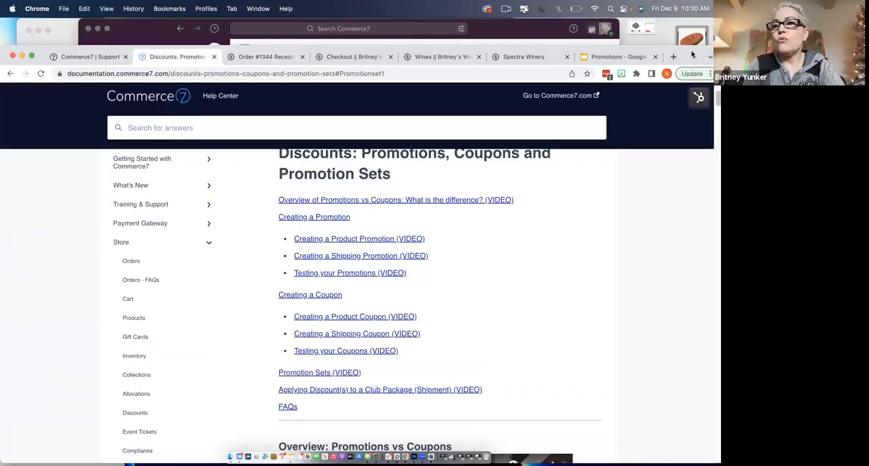
drag(694, 54, 698, 42)
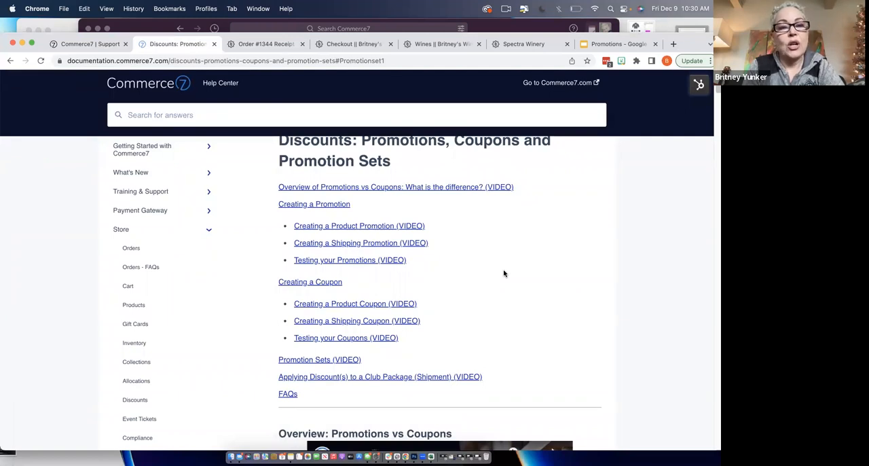
- Search the Help Center for "multiple discount" and open the article on how discounts are calculated when multiple Promotions and Coupons apply
scroll(487, 275, down, 3)
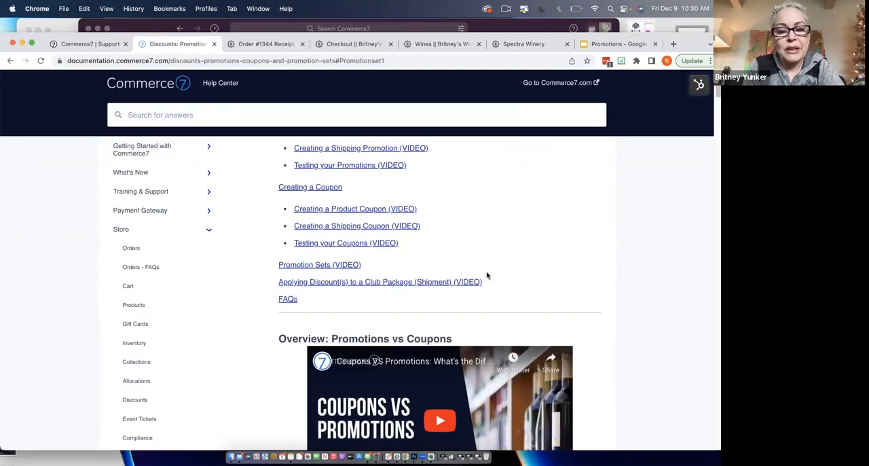
scroll(486, 275, up, 4)
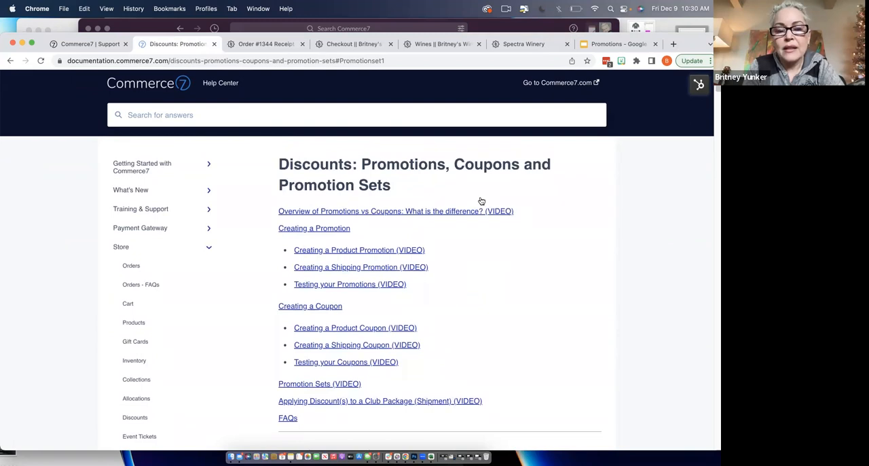
click(472, 120)
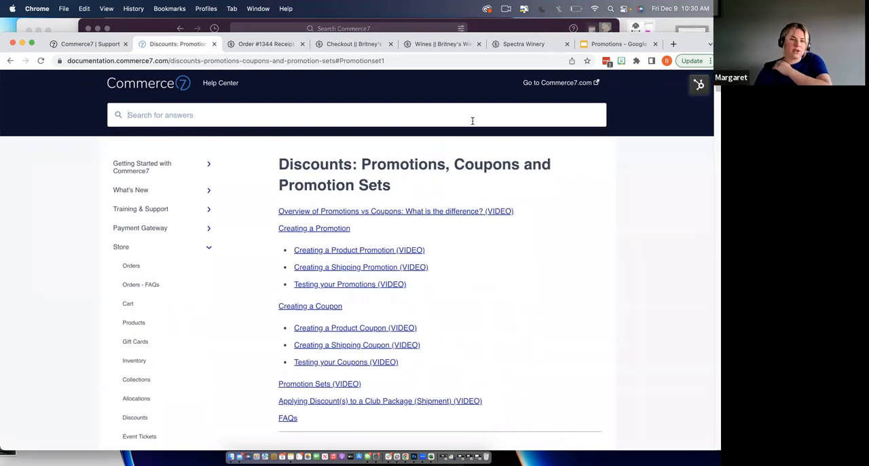
text(mult)
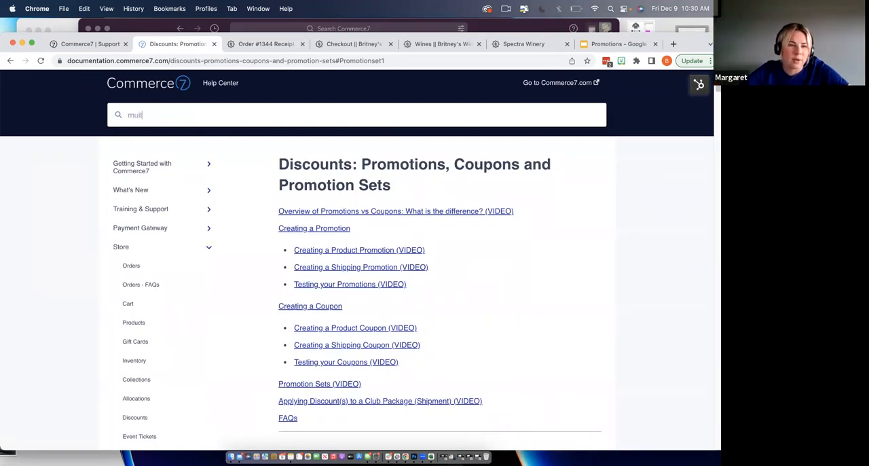
text(iple discount)
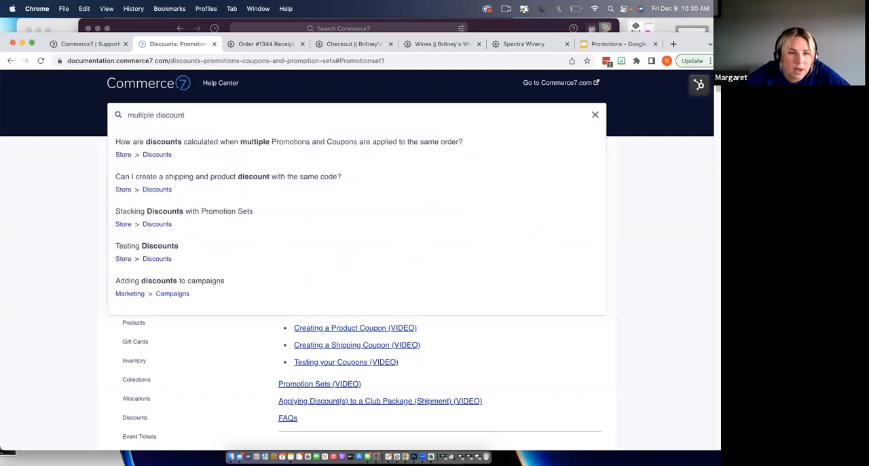
click(474, 146)
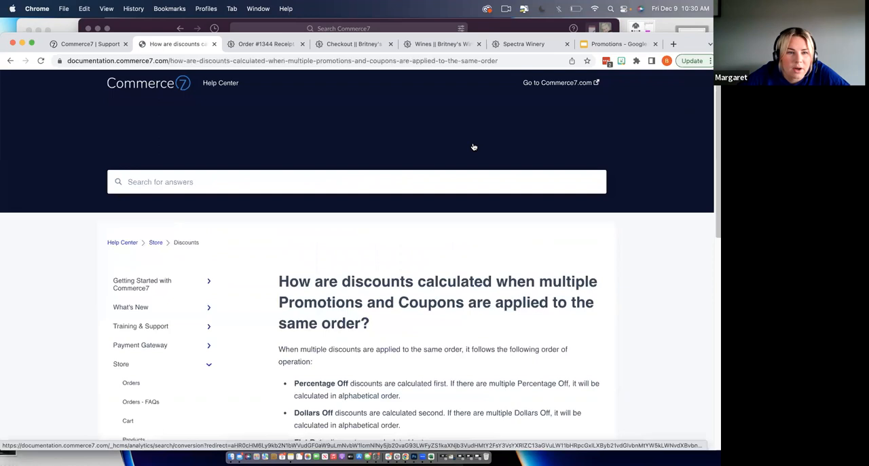
- Read the order of operations for multiple discounts, including the example note, and return to the admin panel's Support page
scroll(453, 283, down, 3)
scroll(453, 284, down, 1)
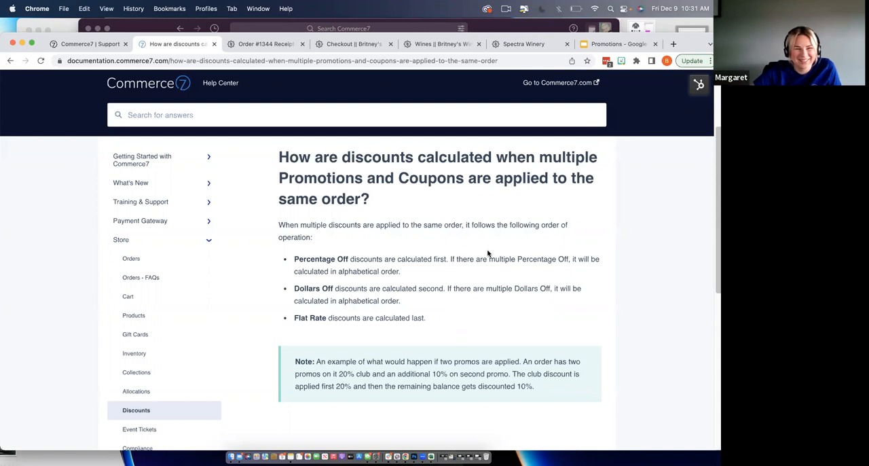
click(71, 45)
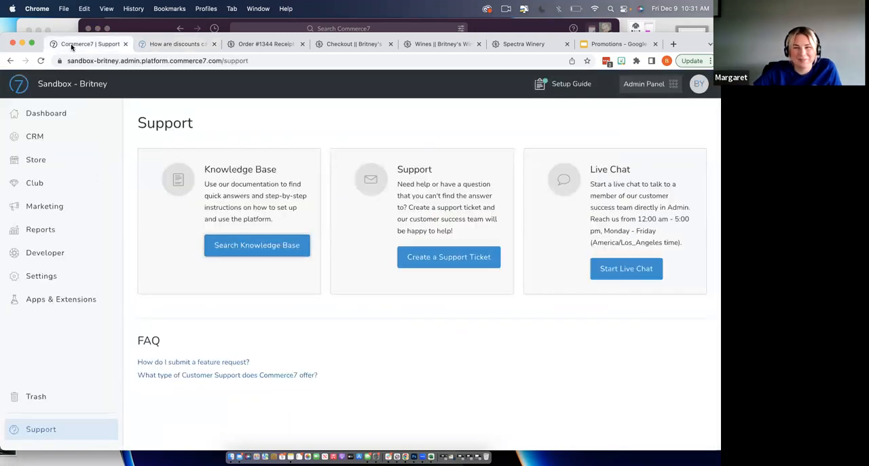